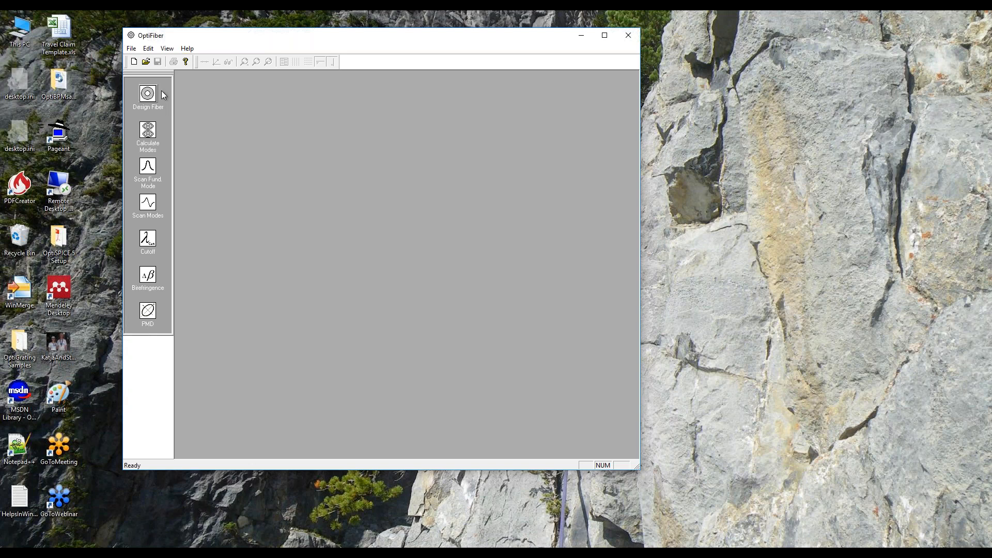
Create a new fiber document and start designing its profile as a Refractive Index Profile.
drag(210, 38, 229, 45)
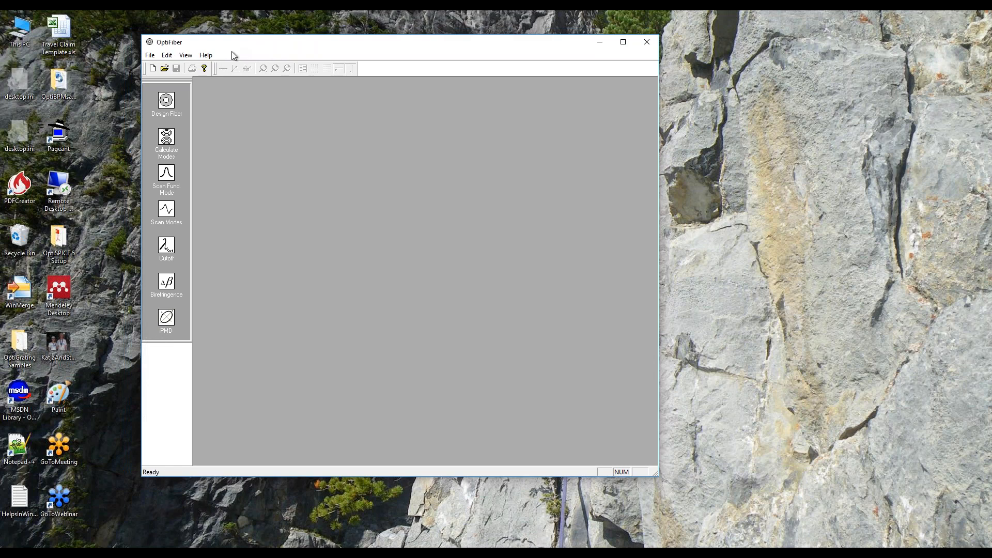
click(168, 102)
click(154, 57)
click(158, 68)
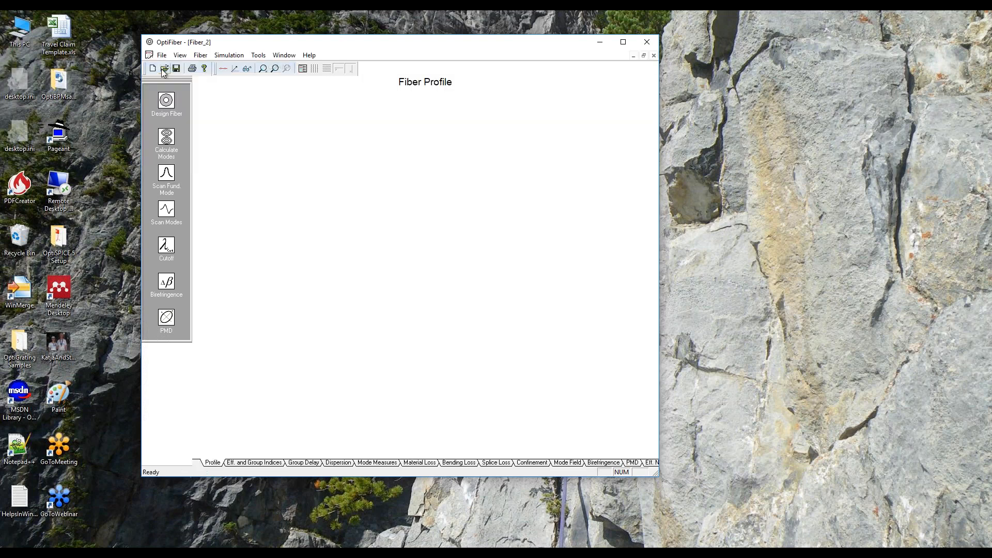
click(165, 98)
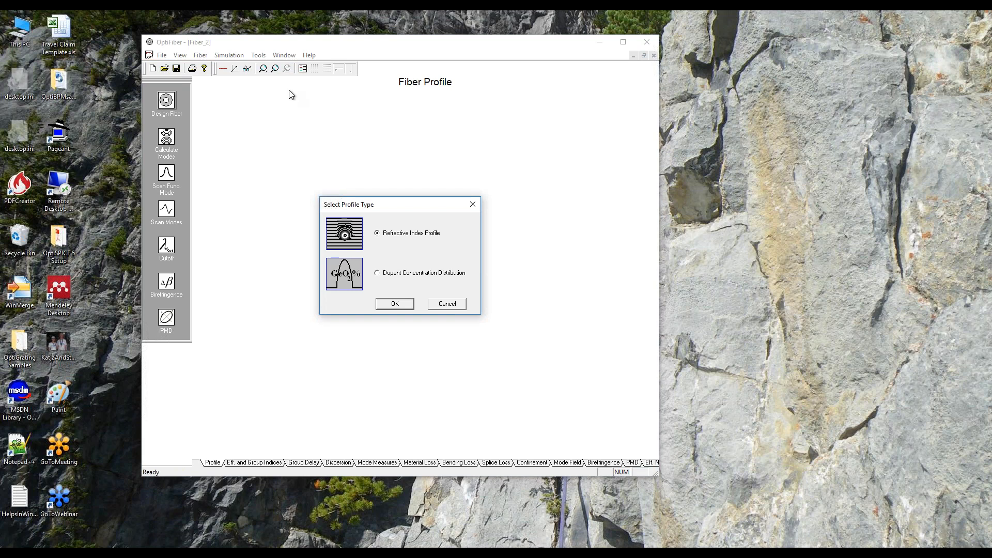
click(399, 305)
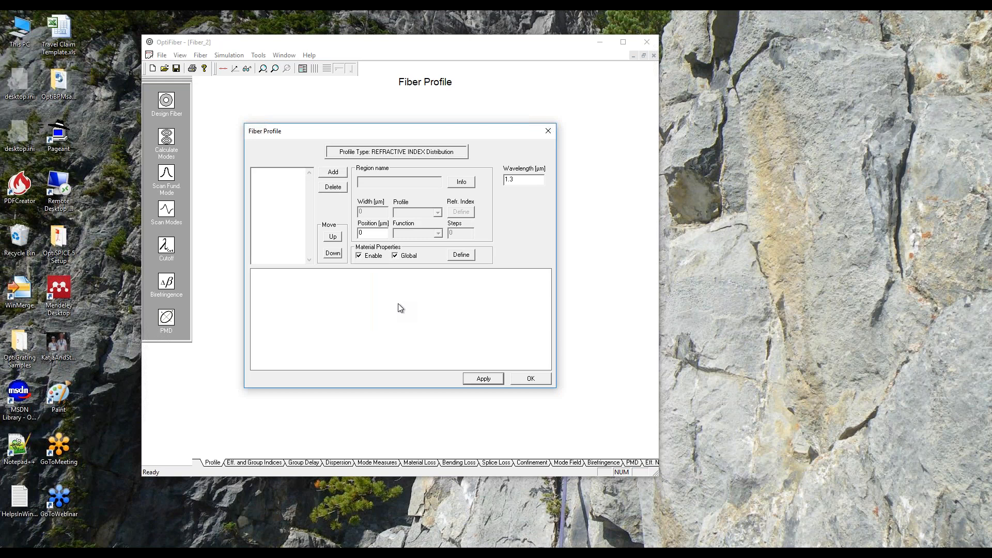
Add two regions, Region 0 and Region 1, to the fiber profile.
click(335, 172)
click(332, 173)
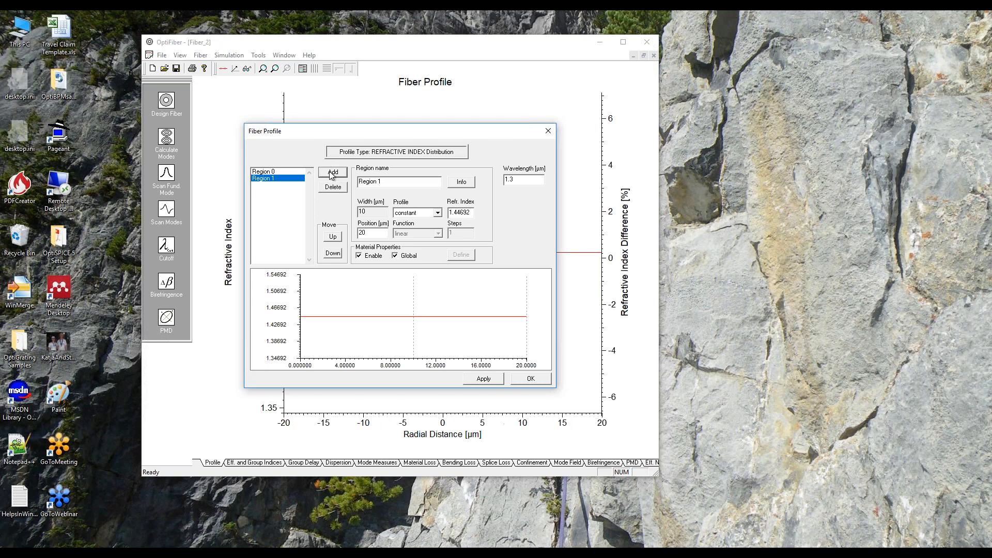
click(295, 171)
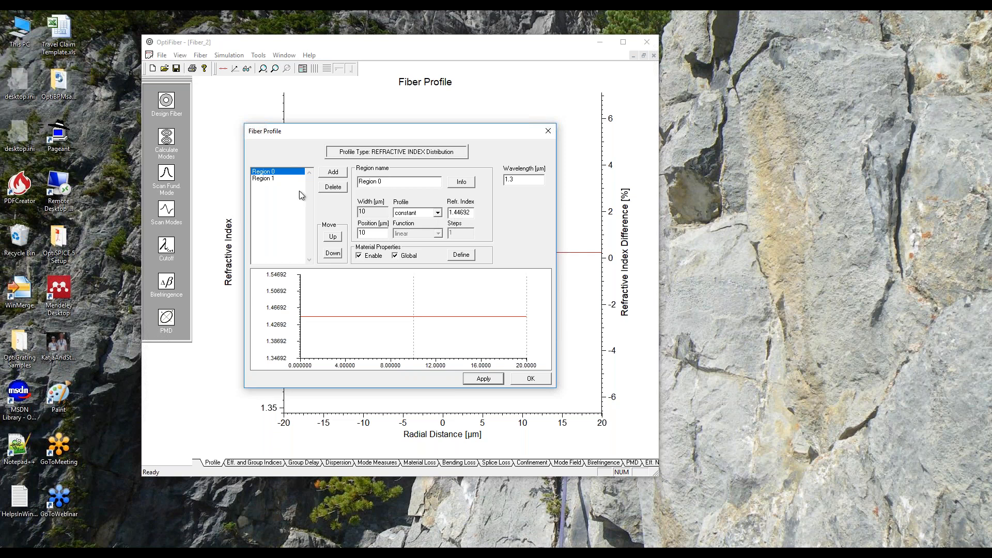
Set the refractive index of Region 1 to 1.444, check both regions and accept the fiber profile.
click(265, 179)
click(266, 183)
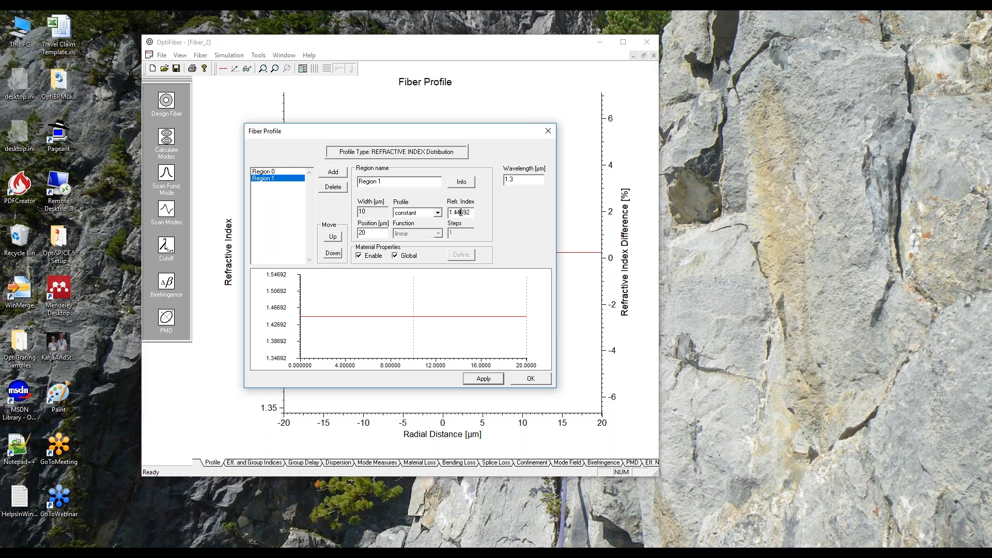
drag(460, 212, 472, 212)
text(4)
click(485, 379)
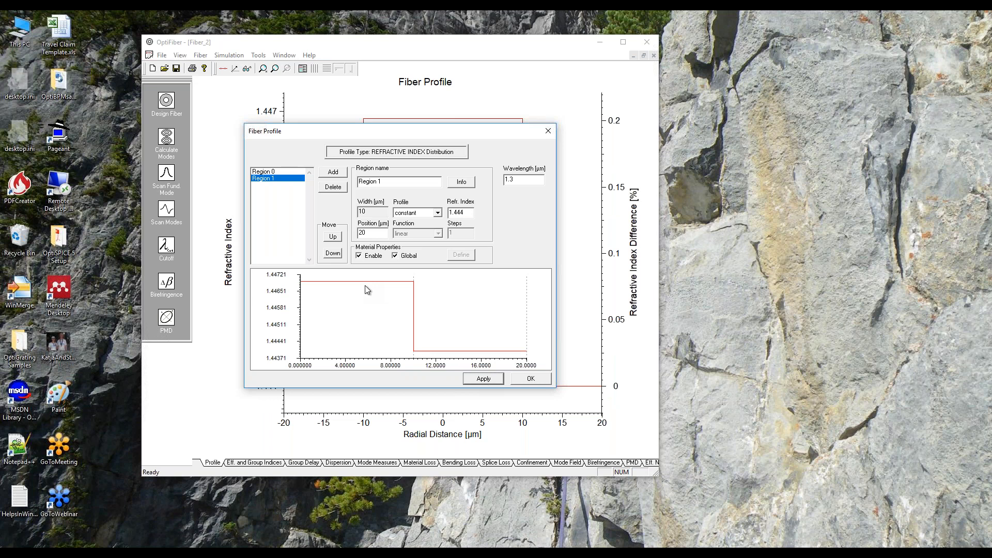
click(263, 173)
click(264, 178)
click(262, 172)
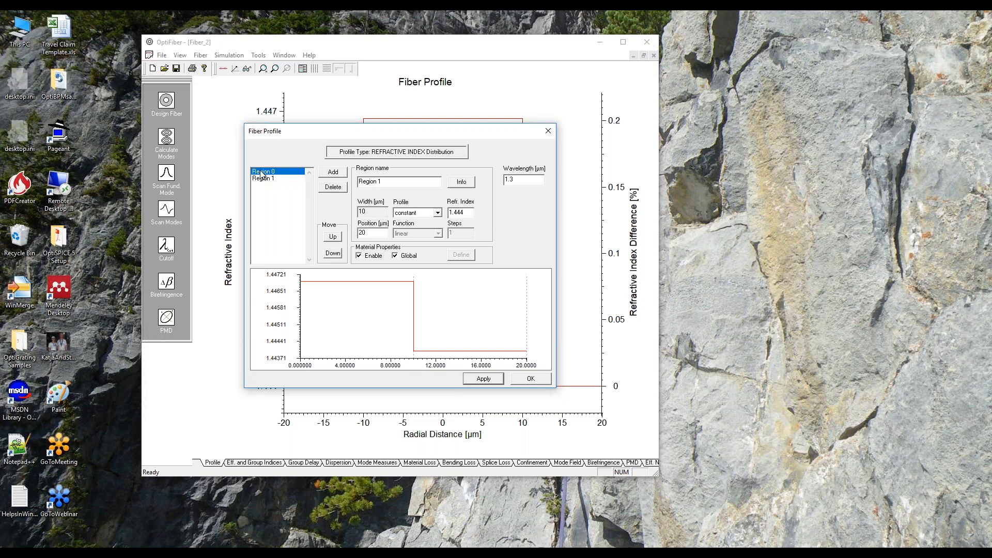
click(265, 179)
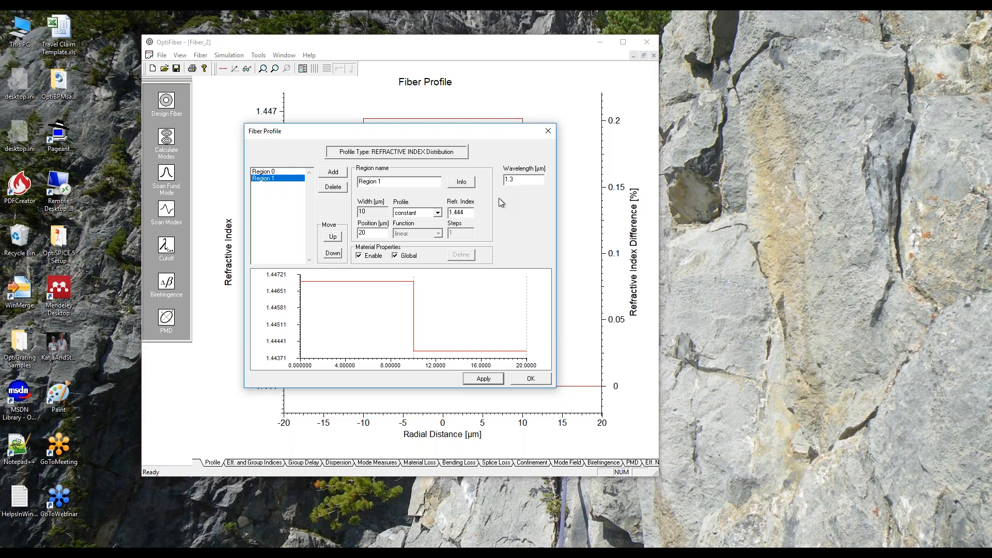
click(517, 379)
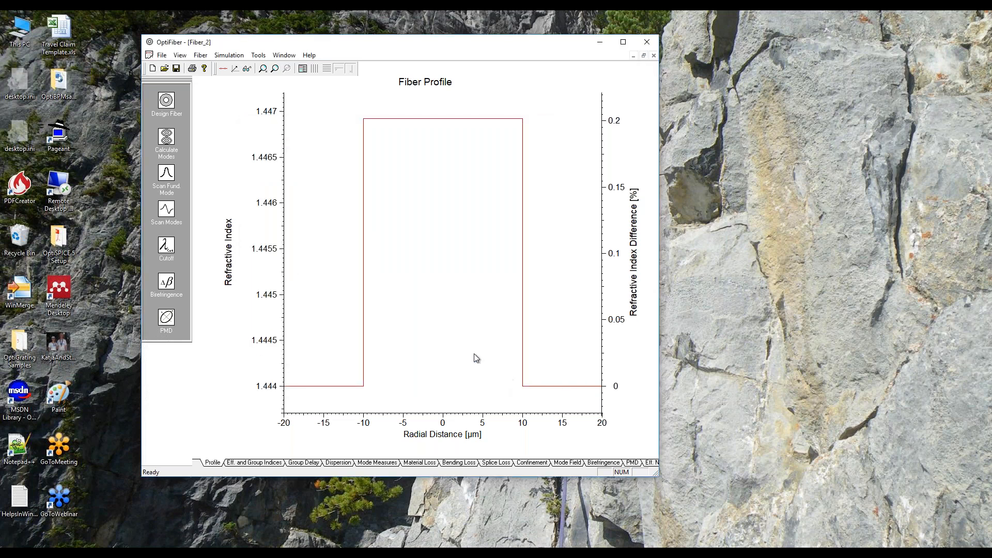
Save the fiber design in the _tmp folder under the file name thursday.
click(177, 69)
text(t)
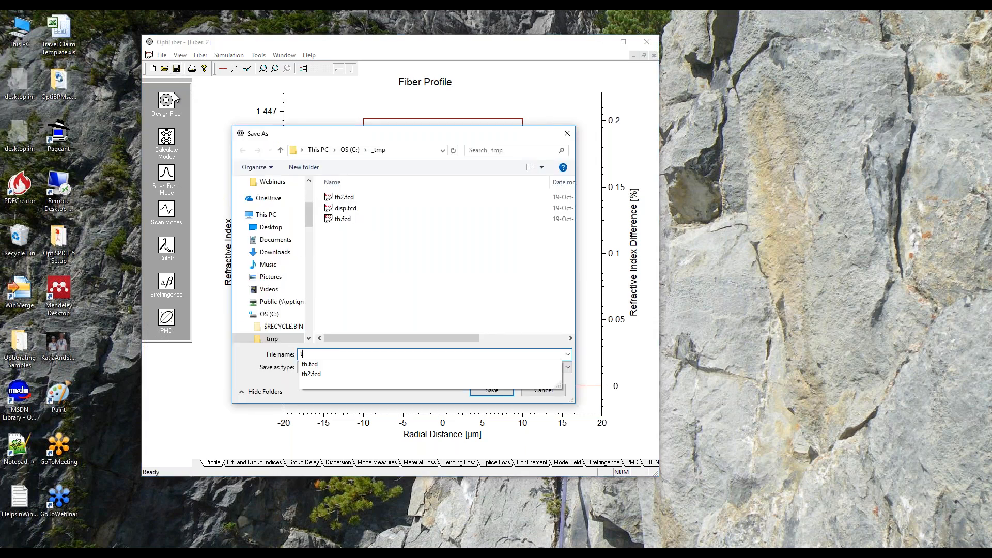
text(hursday)
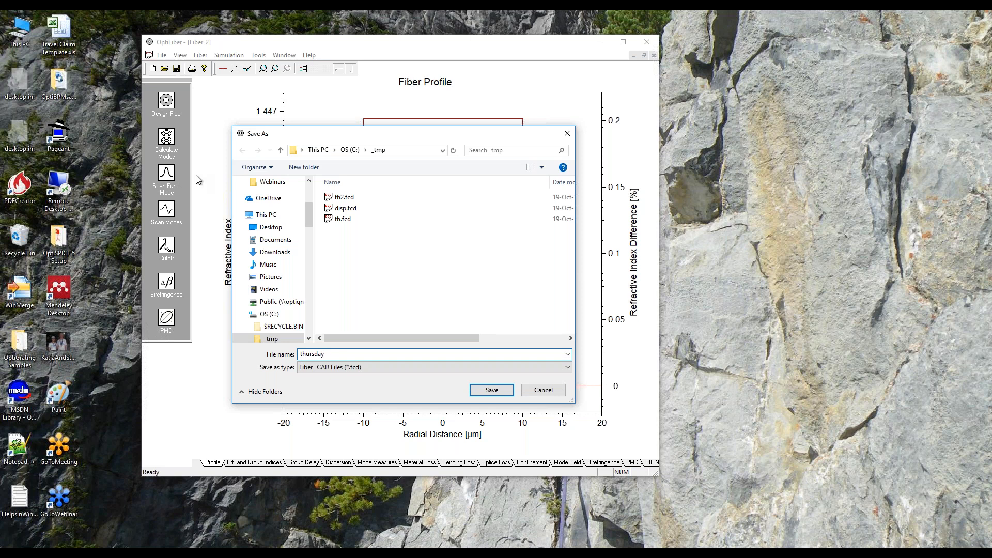
click(488, 393)
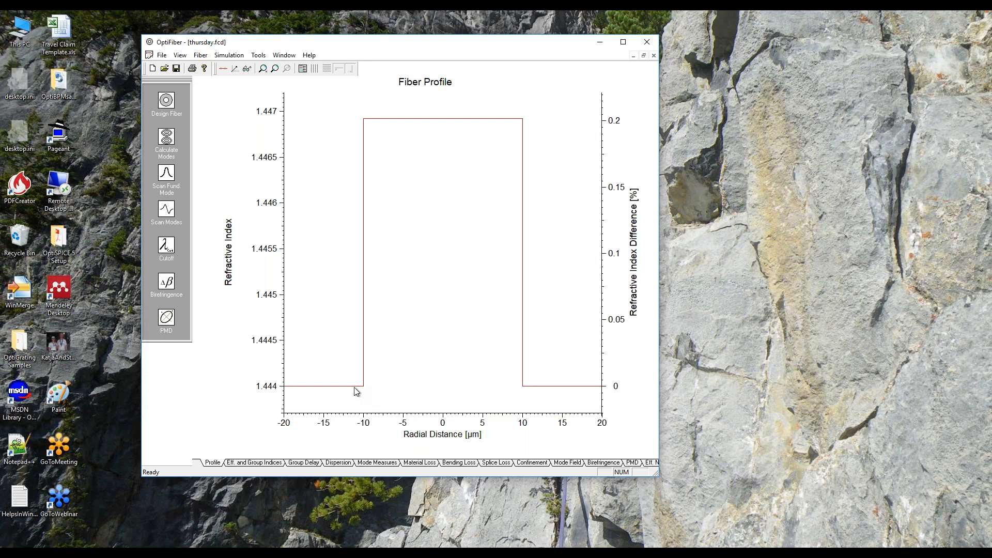
Calculate the fiber's LP modes with the finite difference method and preview LP(0,2), LP(1,1), LP(2,1) and LP(0,1).
click(172, 147)
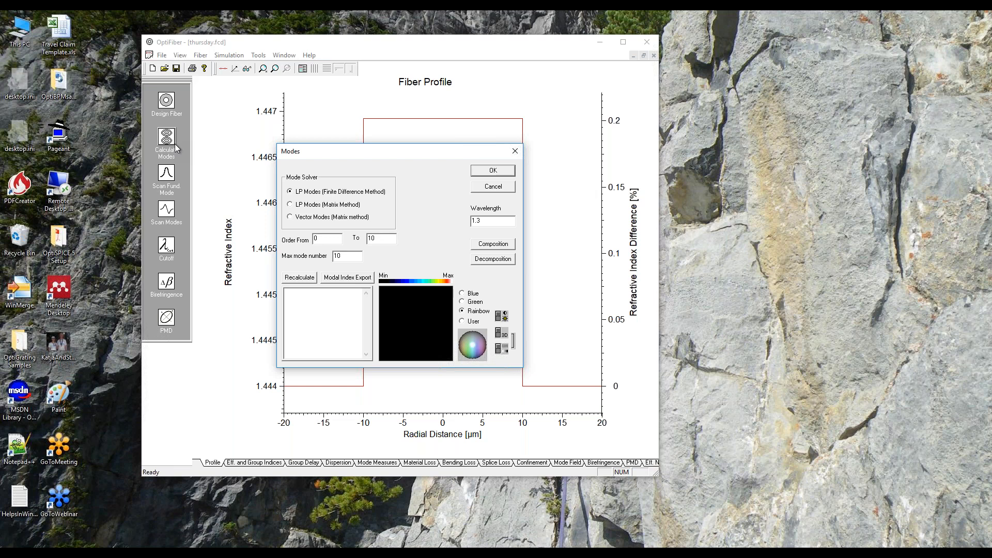
click(291, 278)
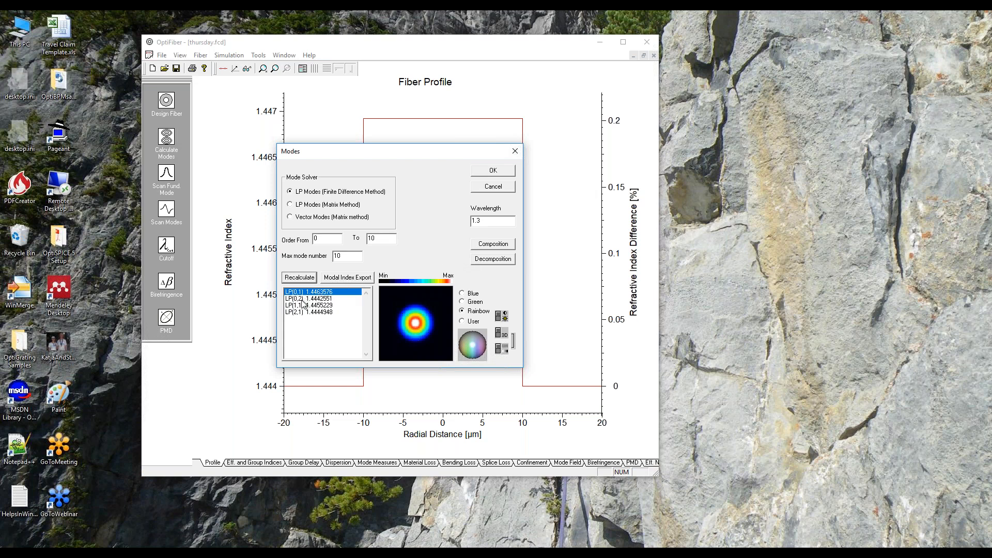
click(304, 299)
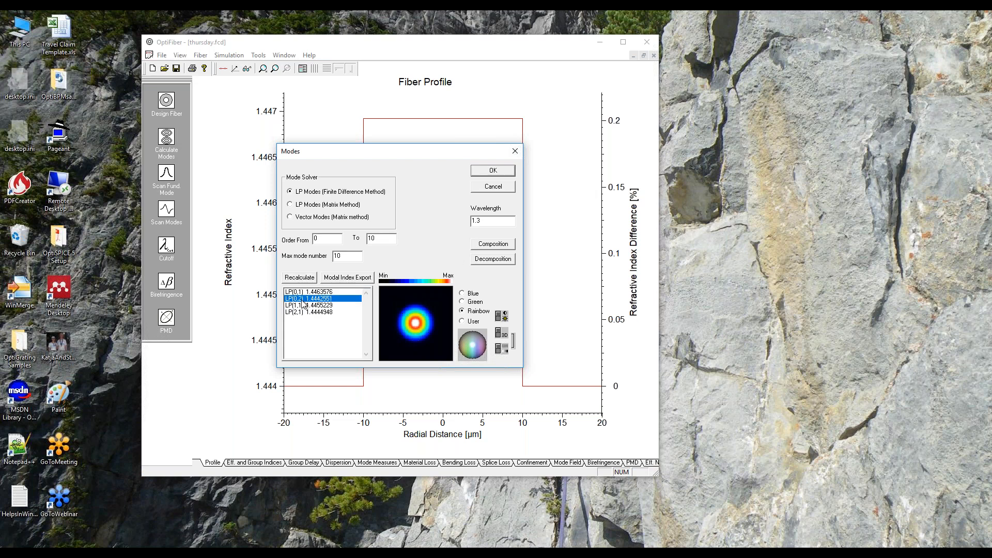
click(304, 305)
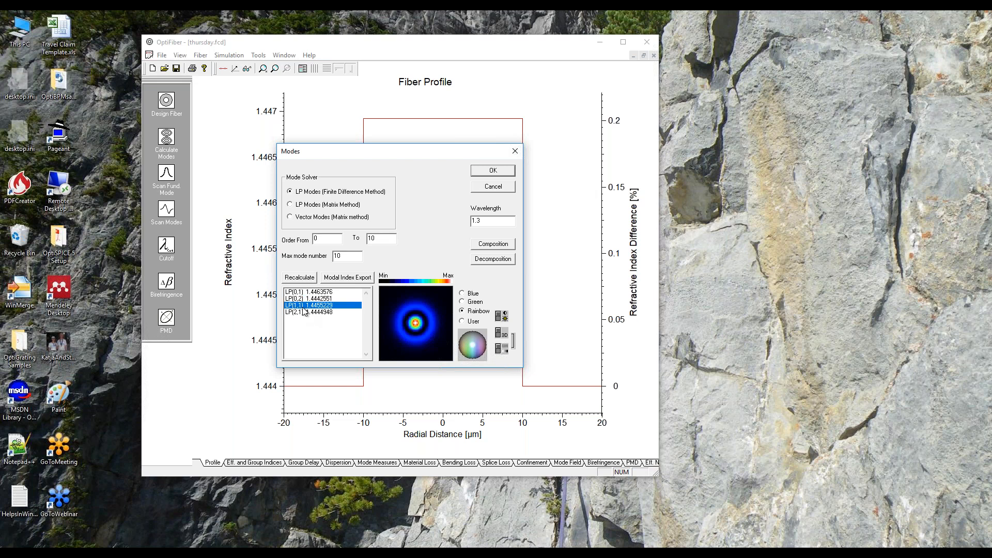
click(304, 311)
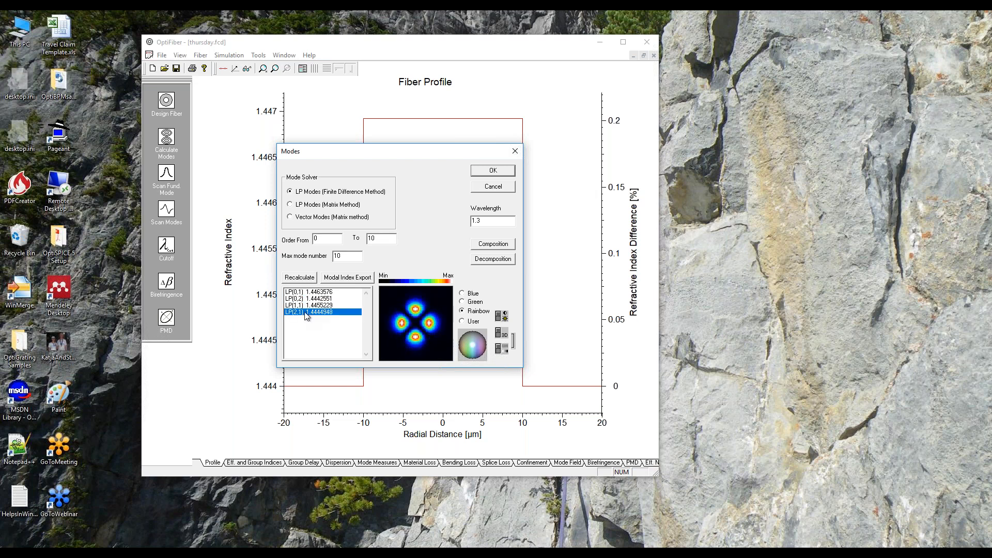
click(308, 292)
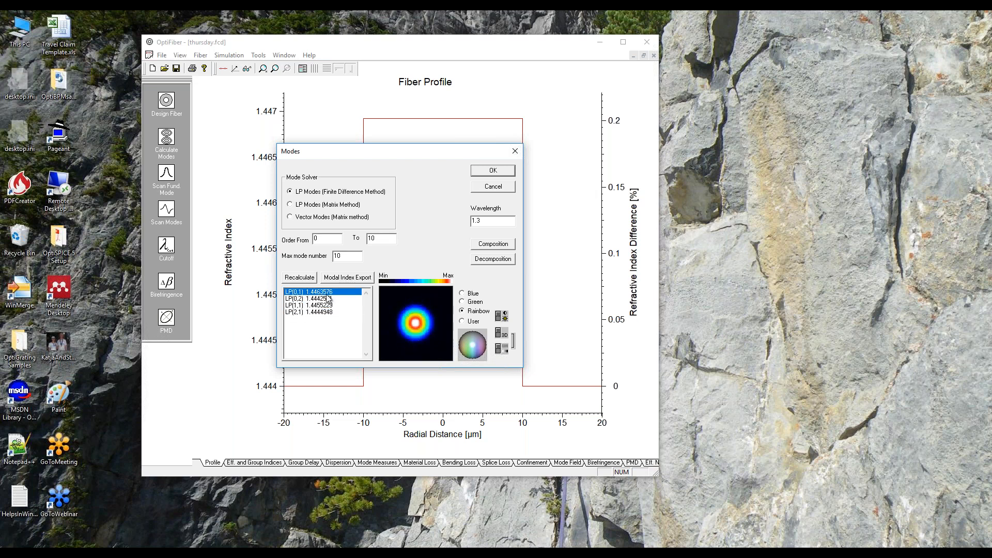
Set the mode wavelength to 0.8, recalculate the modes and preview LP(1,2).
drag(480, 222, 458, 225)
key(BackSpace)
click(312, 277)
click(316, 318)
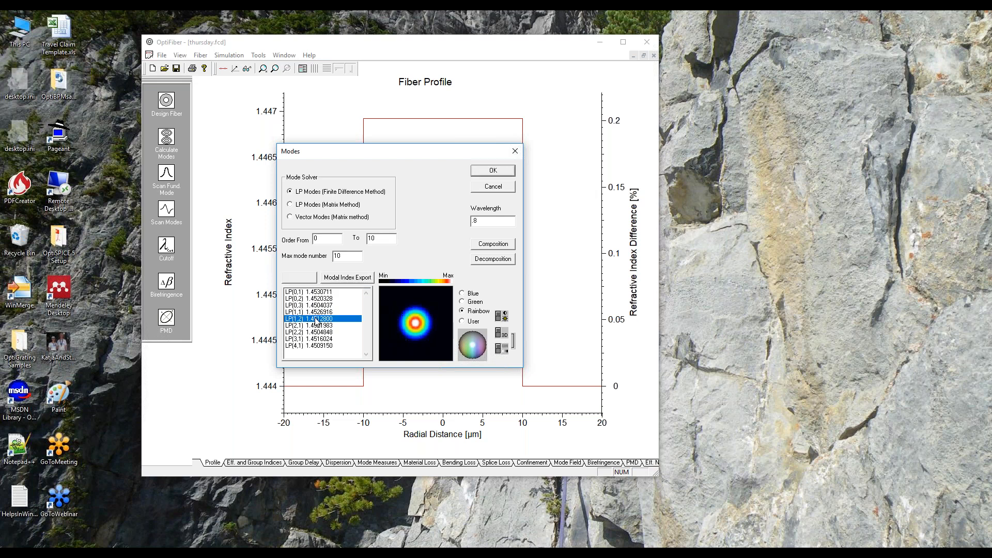
Set the mode wavelength to 1.3 and recalculate the LP modes.
double_click(473, 221)
text(1)
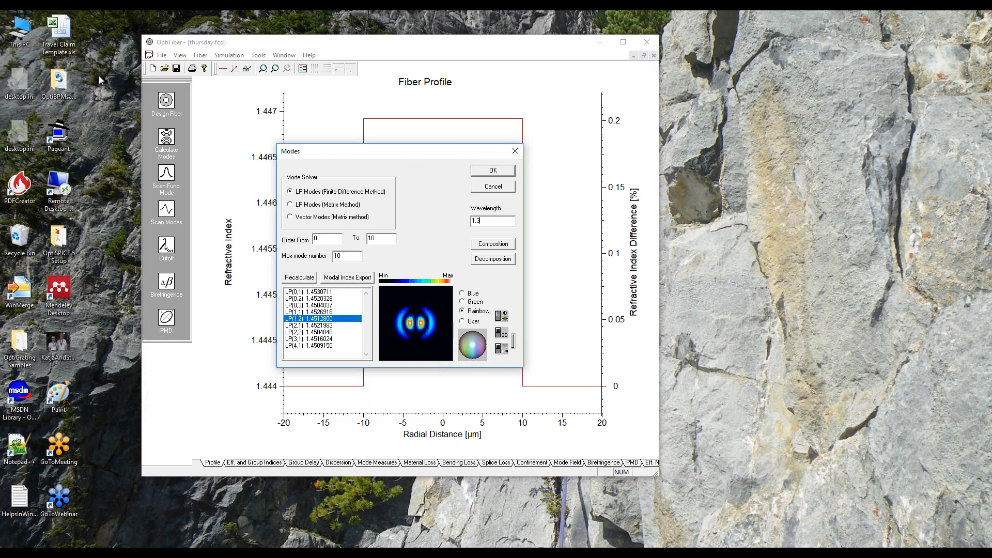
click(298, 277)
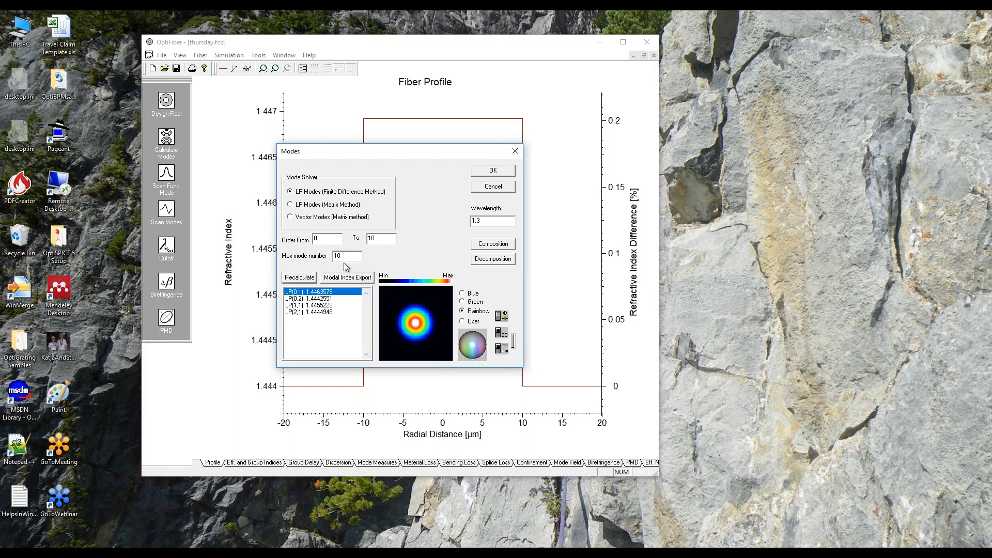
Compose all four calculated LP modes, calculate the combined result and show the field instead of the power.
shift+click(309, 313)
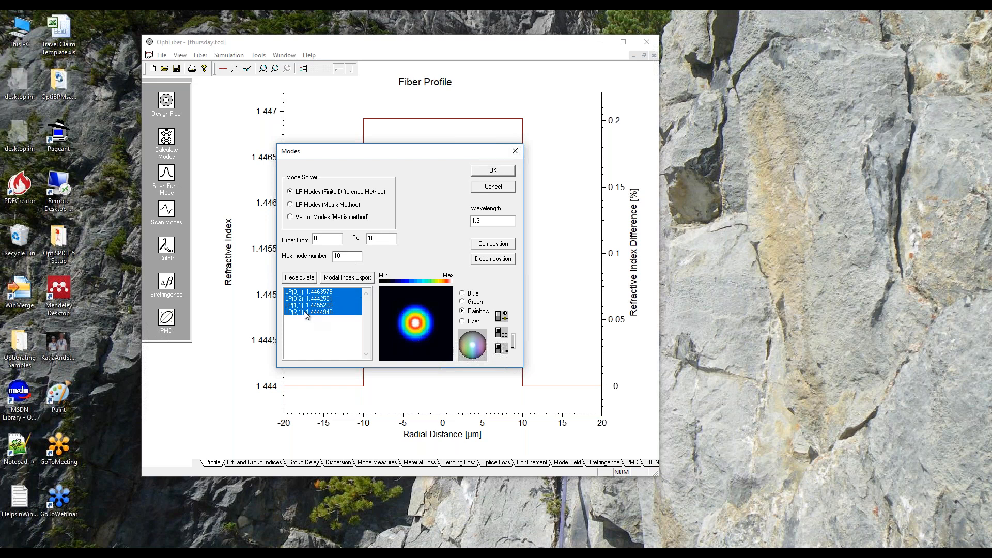
click(494, 245)
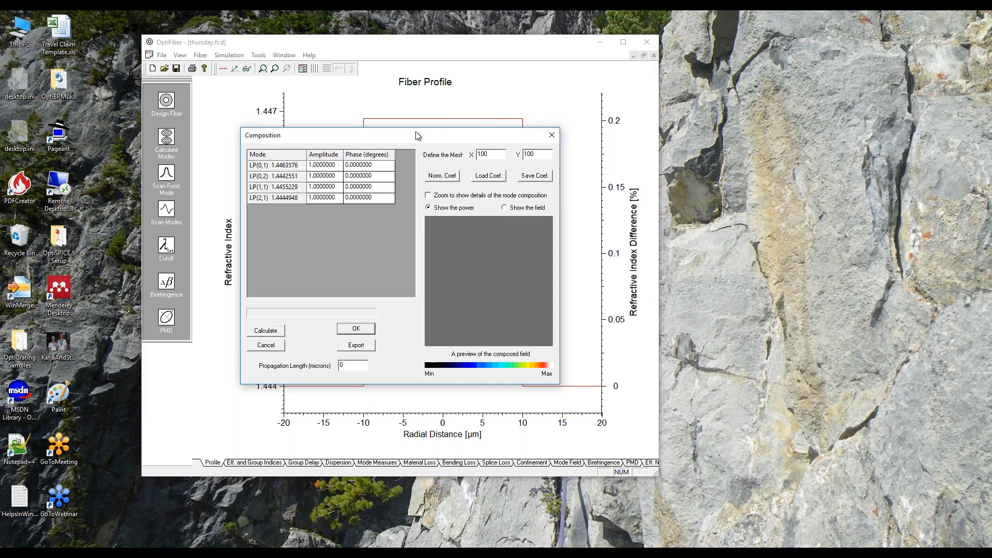
drag(417, 137, 725, 140)
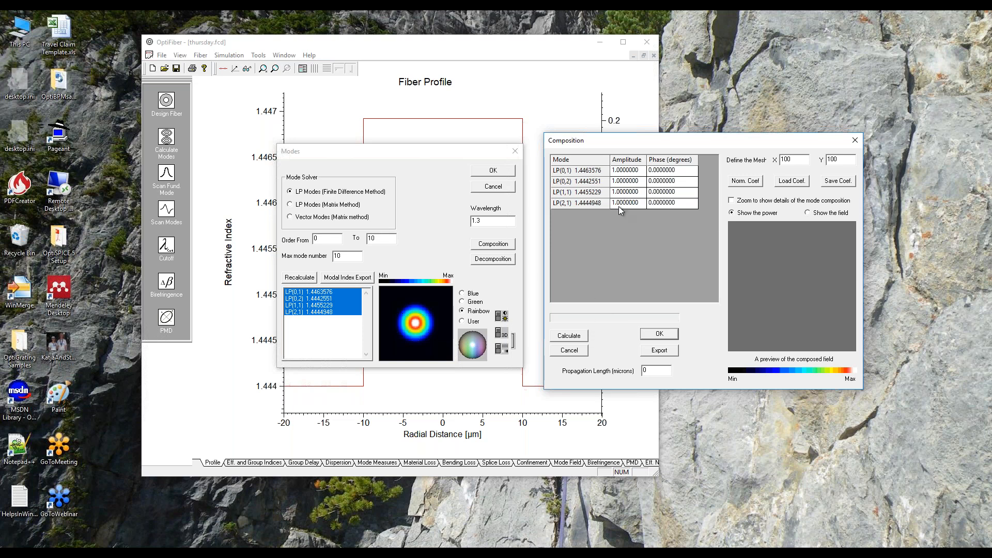
click(568, 335)
click(814, 215)
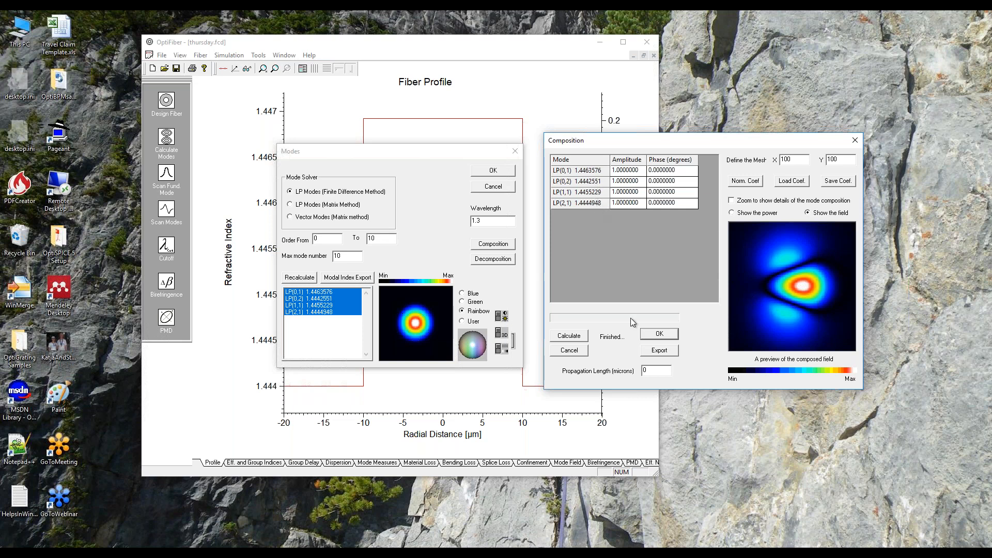
Recalculate the composed field for a propagation length of 1000 microns, and accept the composition and the mode calculation.
text(.1)
key(BackSpace)
key(BackSpace)
text(1)
click(569, 335)
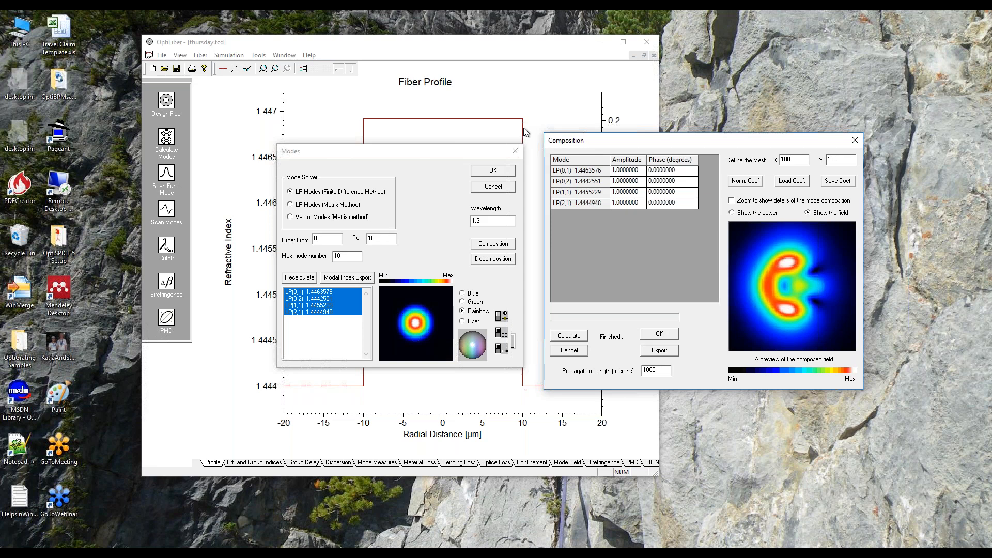
click(659, 333)
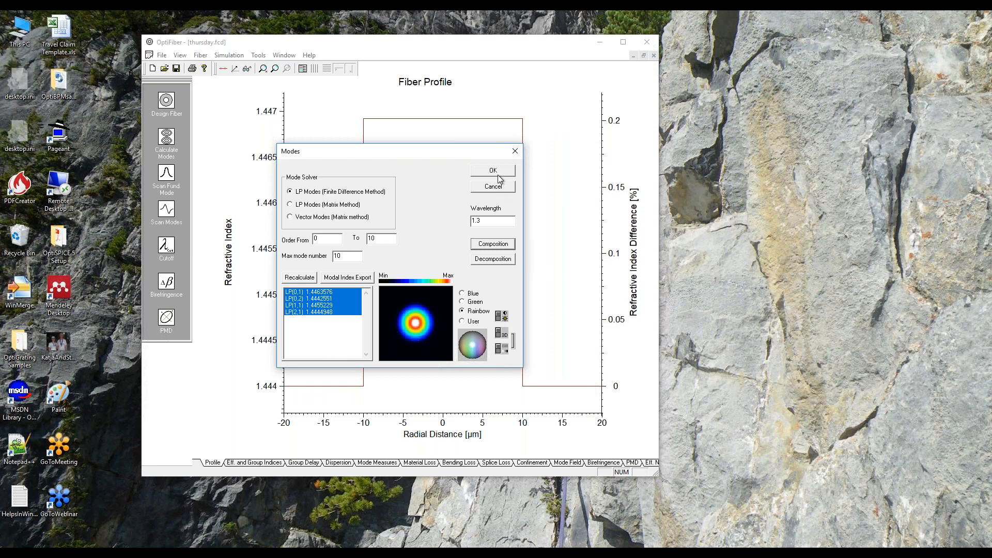
click(497, 172)
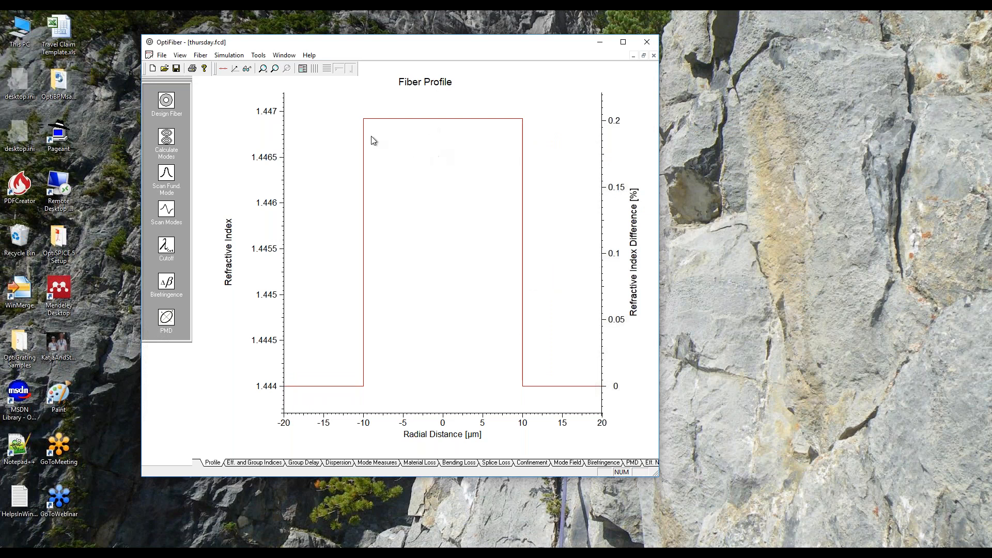
Save a copy of the fiber design in the _tmp folder as grade.
click(159, 56)
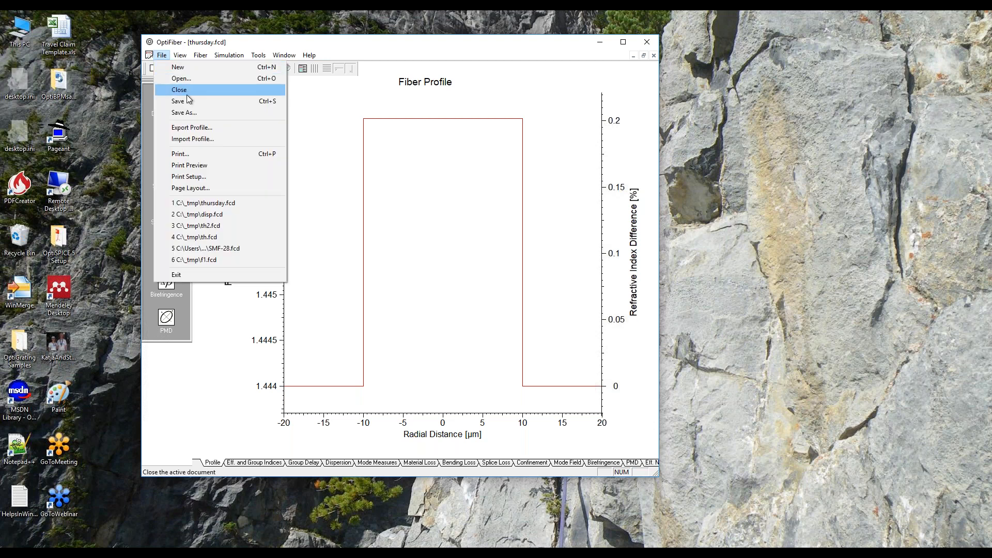
click(199, 112)
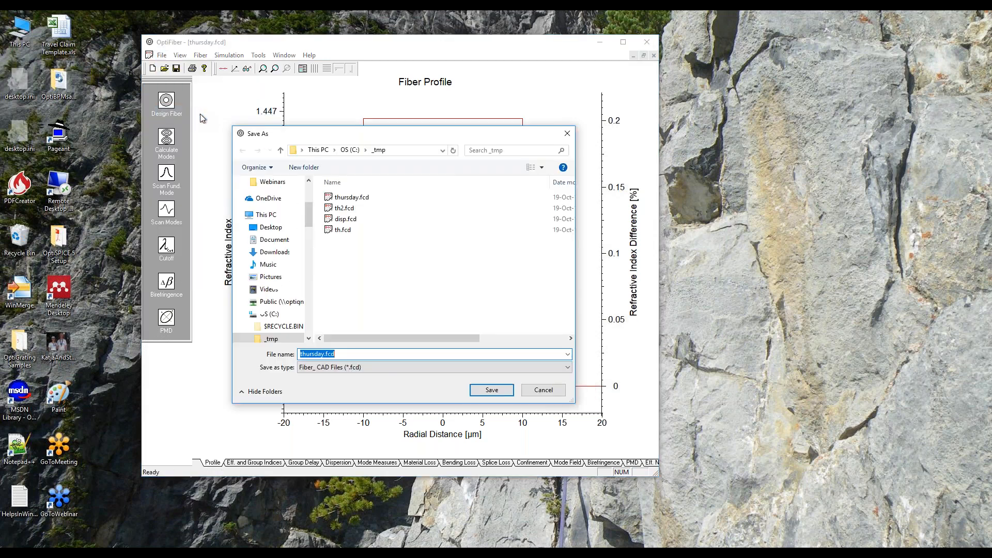
text(g)
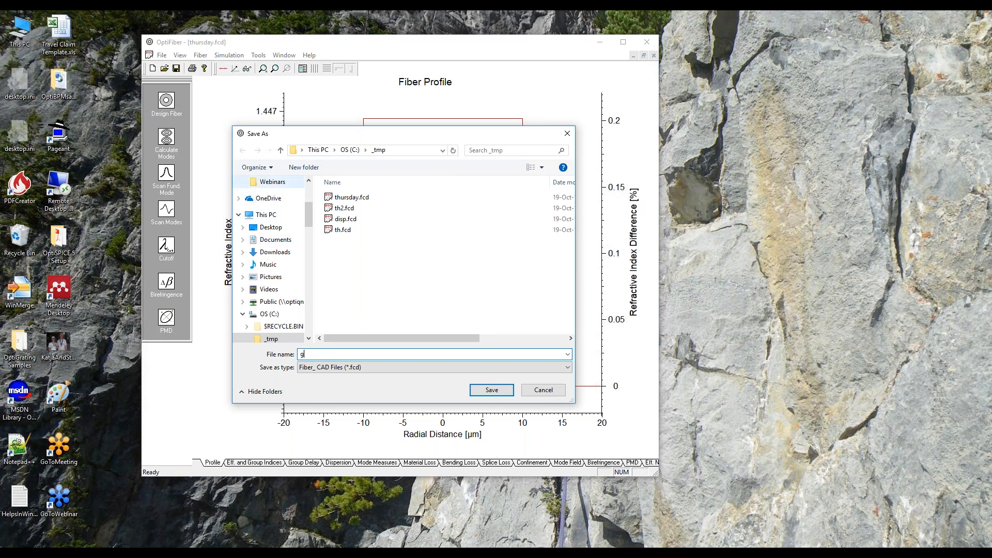
text(rade)
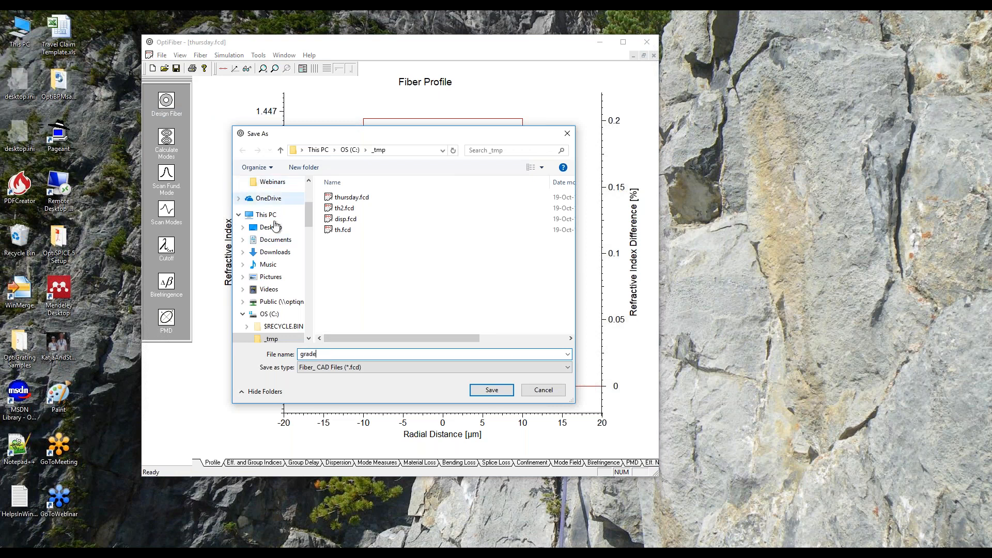
click(486, 389)
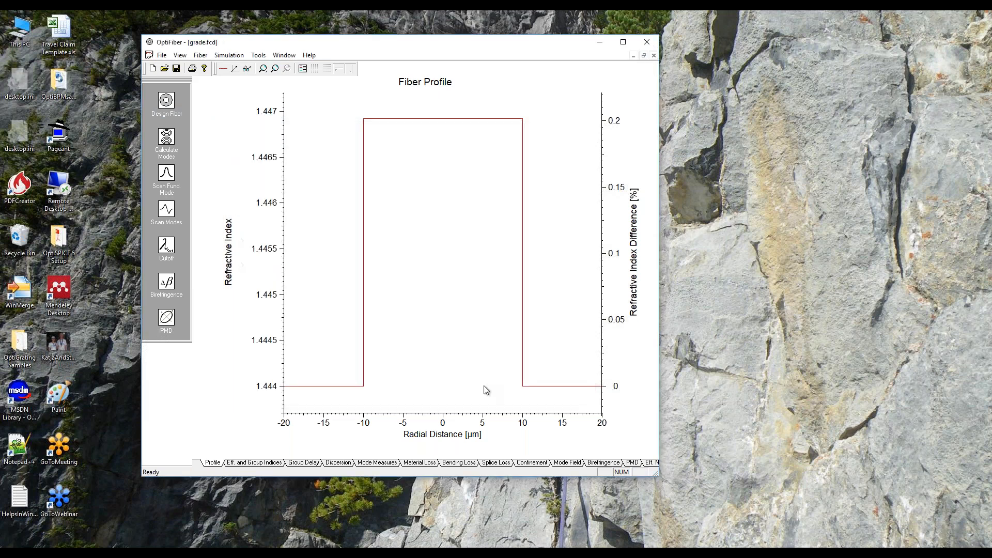
Change Region 0 of the fiber profile to a function profile with the parabolic function.
click(174, 107)
drag(324, 135, 695, 120)
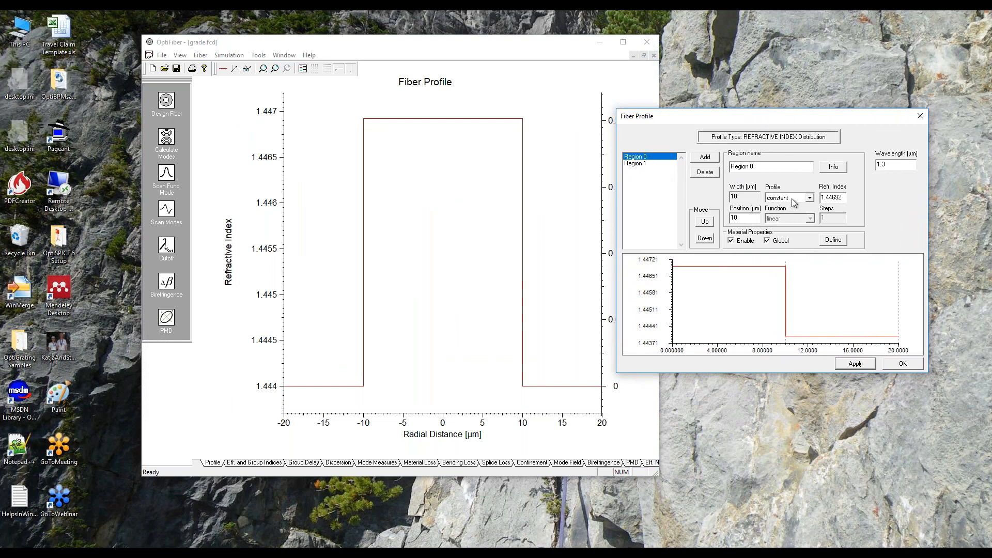
click(810, 199)
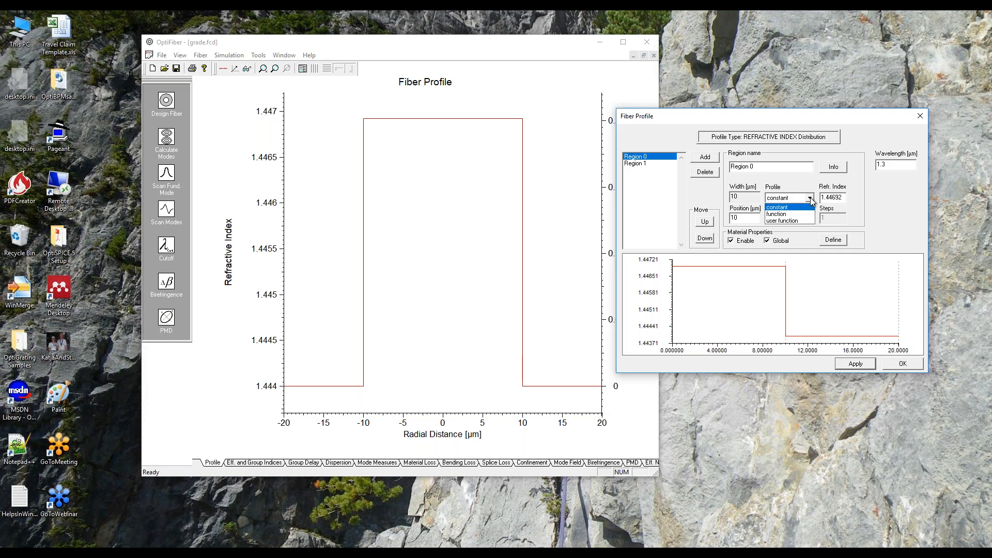
click(798, 214)
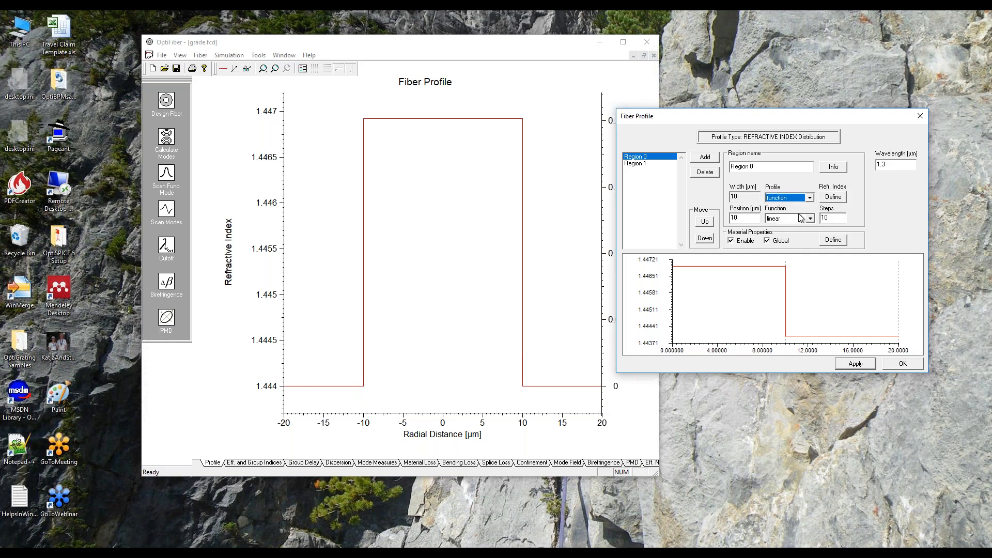
click(810, 218)
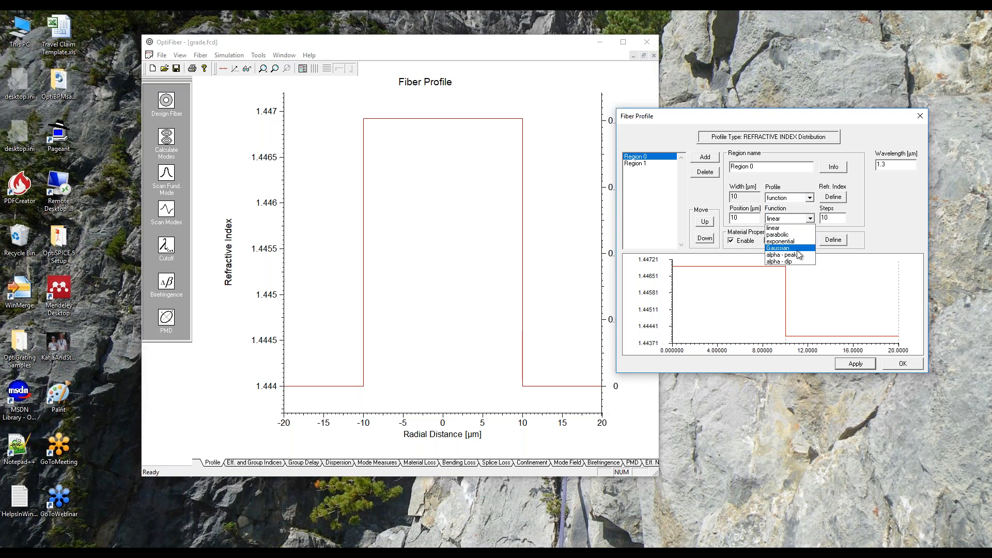
click(800, 234)
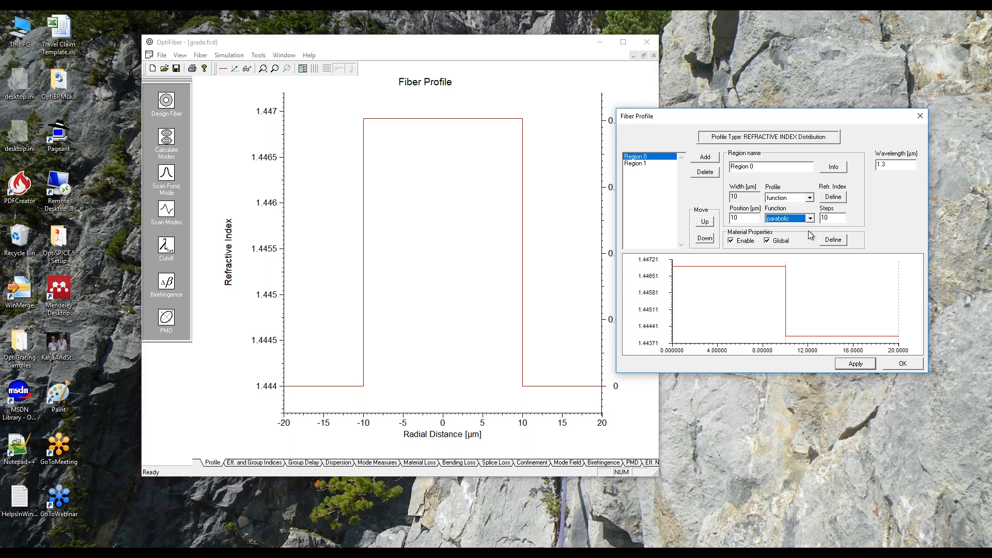
Set the end refractive index of Region 0's parabolic layer to 1.444.
click(833, 200)
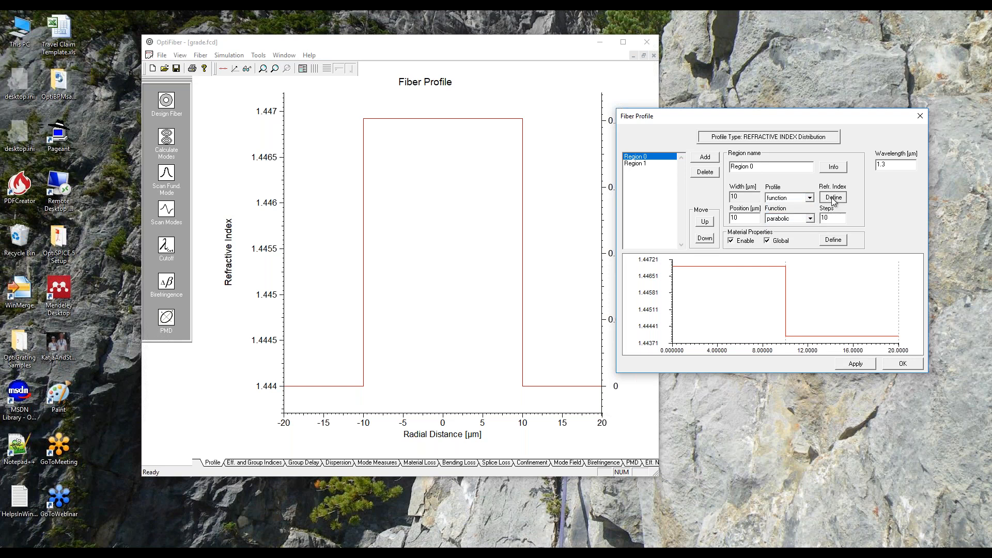
click(833, 200)
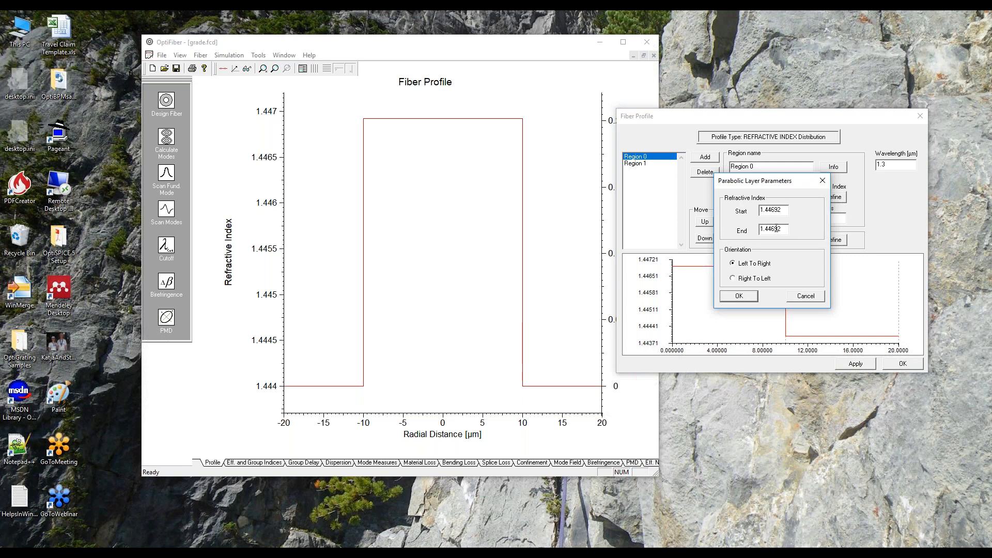
drag(771, 228, 782, 226)
text(4)
click(740, 297)
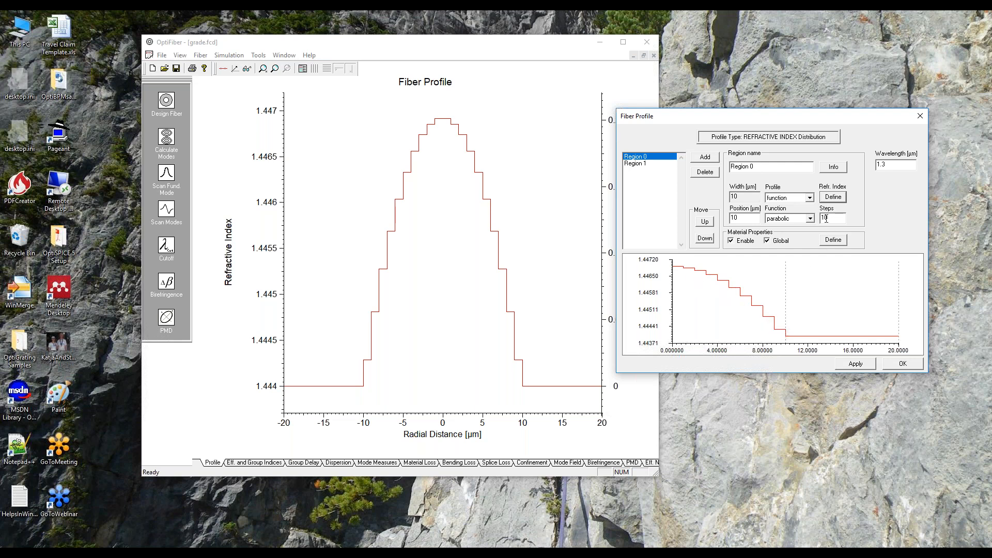
Set Region 0's parabolic profile to 30 steps, then apply and accept the fiber profile.
drag(829, 218, 817, 218)
text(30)
click(850, 364)
click(850, 365)
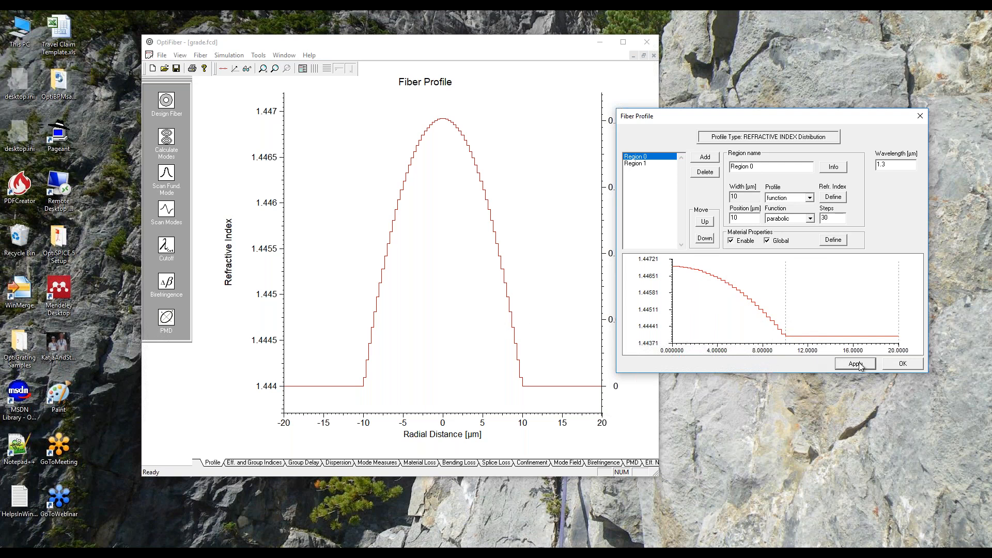
click(887, 366)
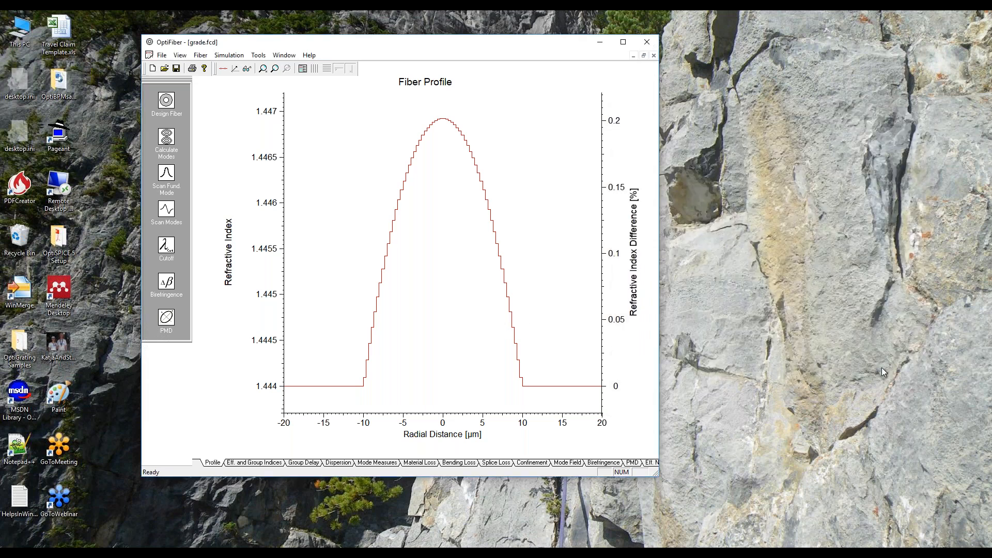
Recalculate the LP modes for the parabolic fiber profile.
click(166, 138)
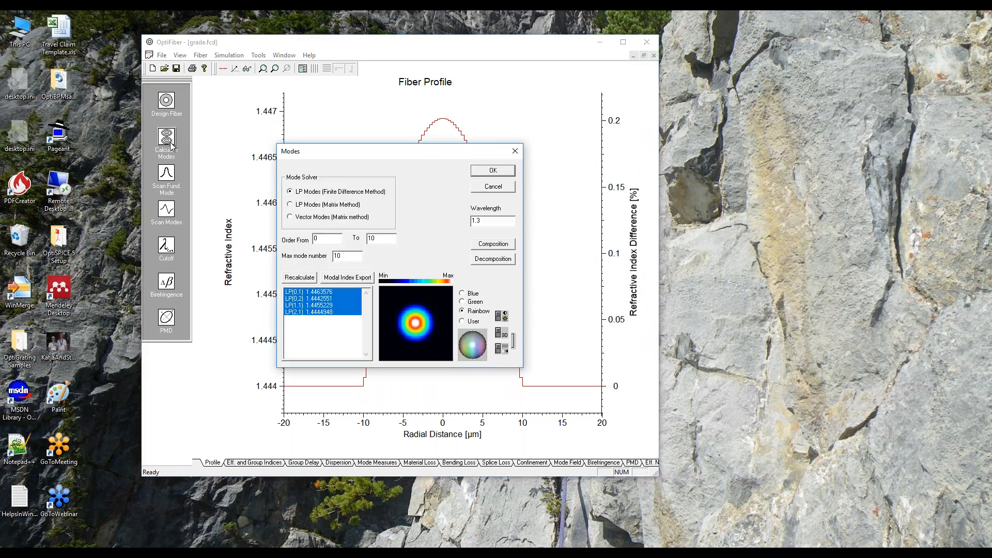
click(304, 278)
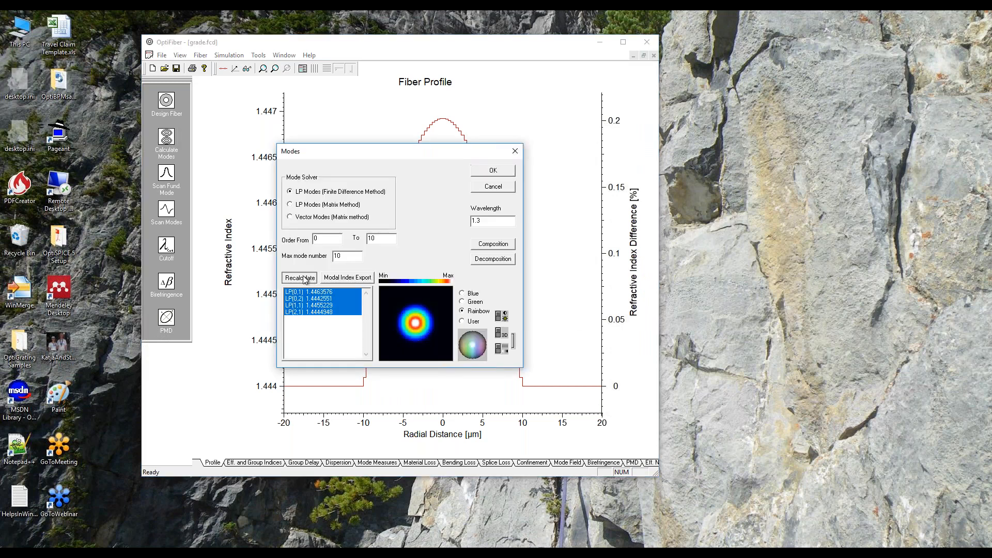
drag(408, 155, 765, 137)
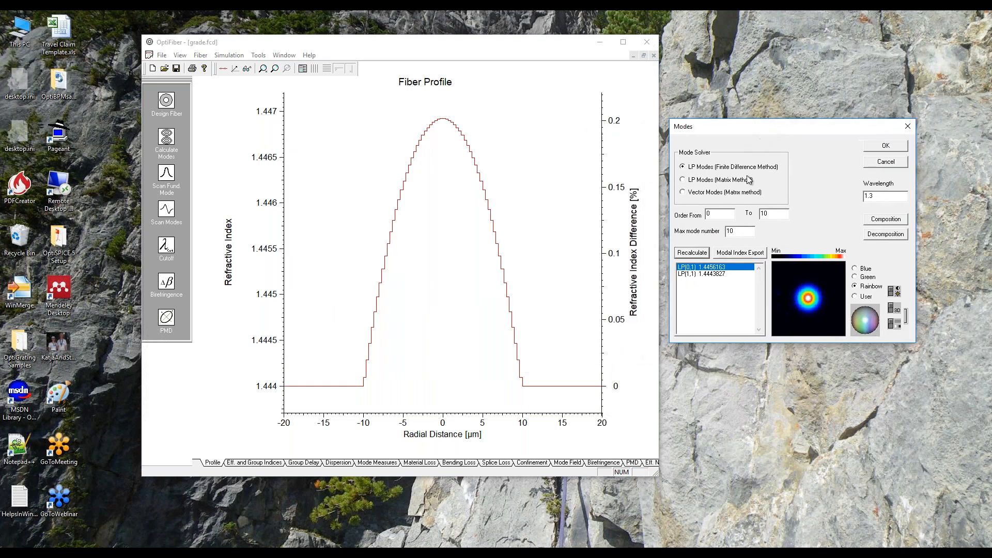
Preview the LP(1,1) and LP(0,1) modes, accept the mode calculation and display the confinement plot.
click(710, 275)
click(711, 267)
click(885, 147)
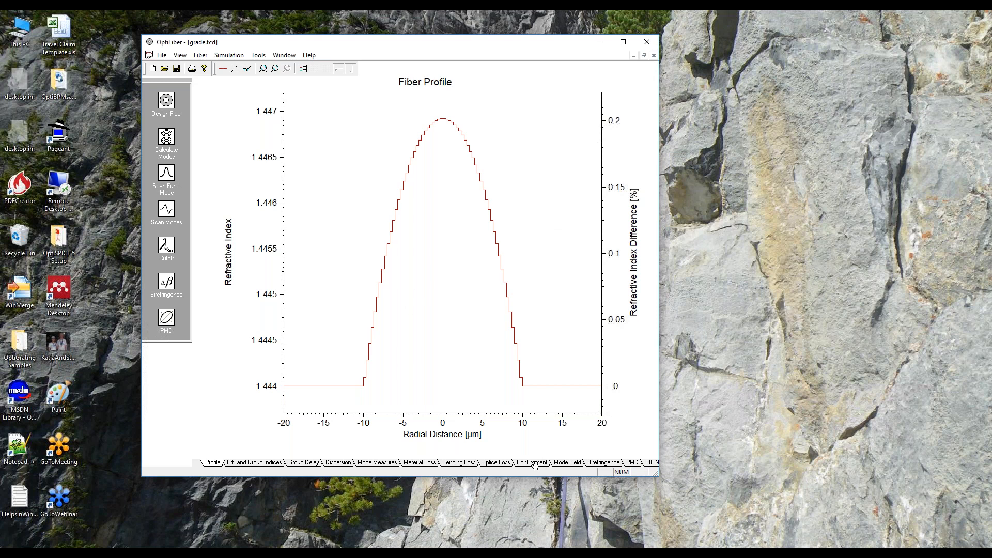
click(534, 463)
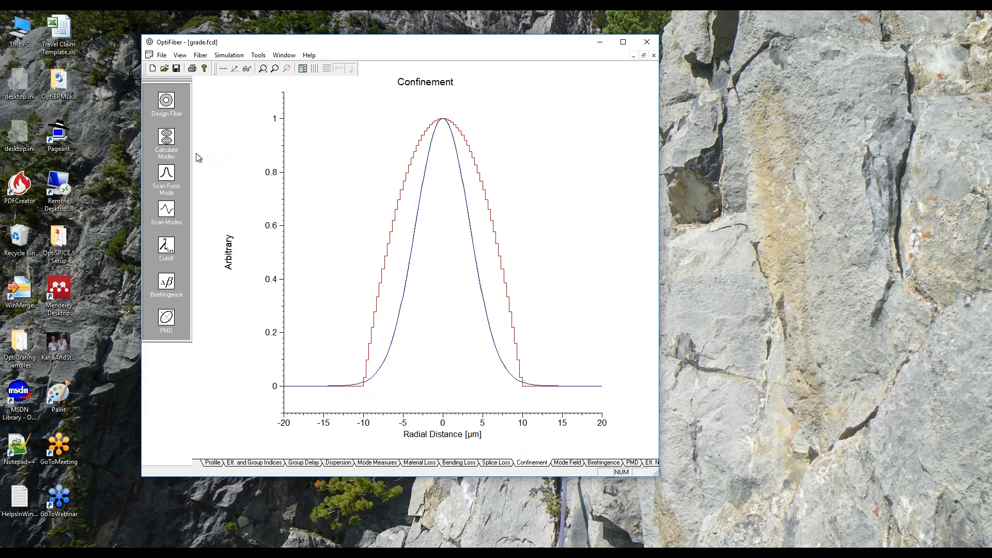
Calculate the fundamental mode properties in a wavelength scan from 1.2 to 1.6 with the number of steps set to 30.
click(168, 177)
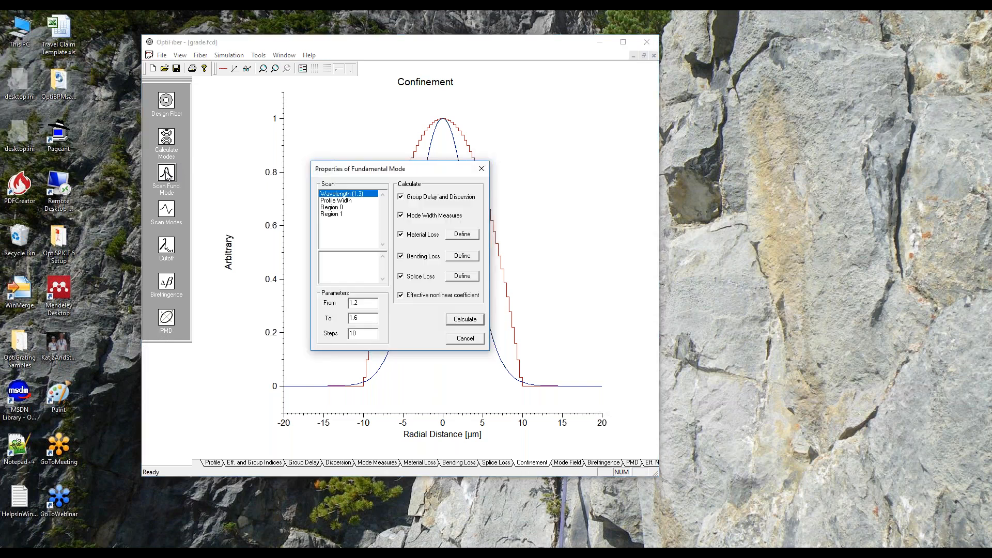
drag(347, 176, 565, 142)
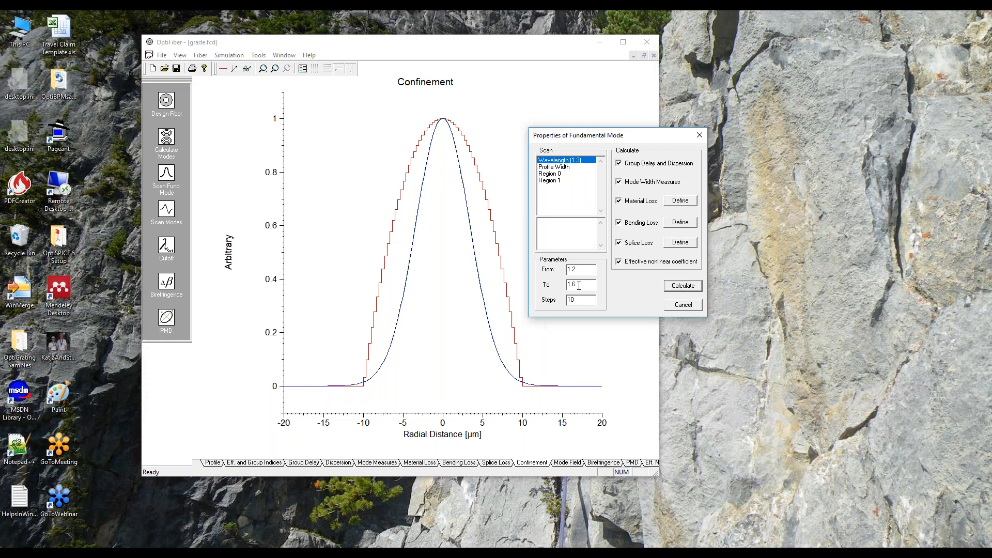
double_click(577, 300)
text(30)
click(686, 286)
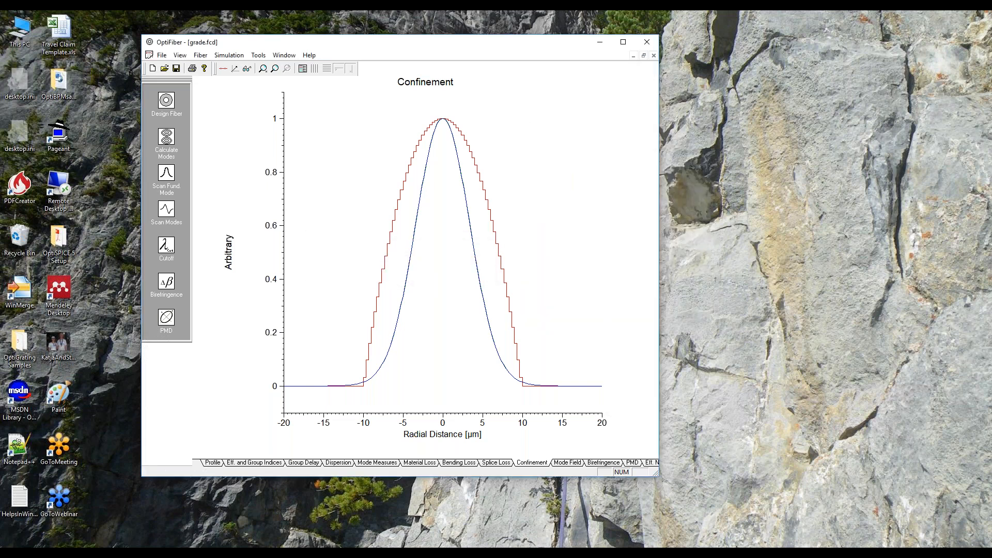
Enlarge the program window and examine the effective and group indices, group delay, dispersion, mode measures and material loss plots.
drag(658, 480, 752, 544)
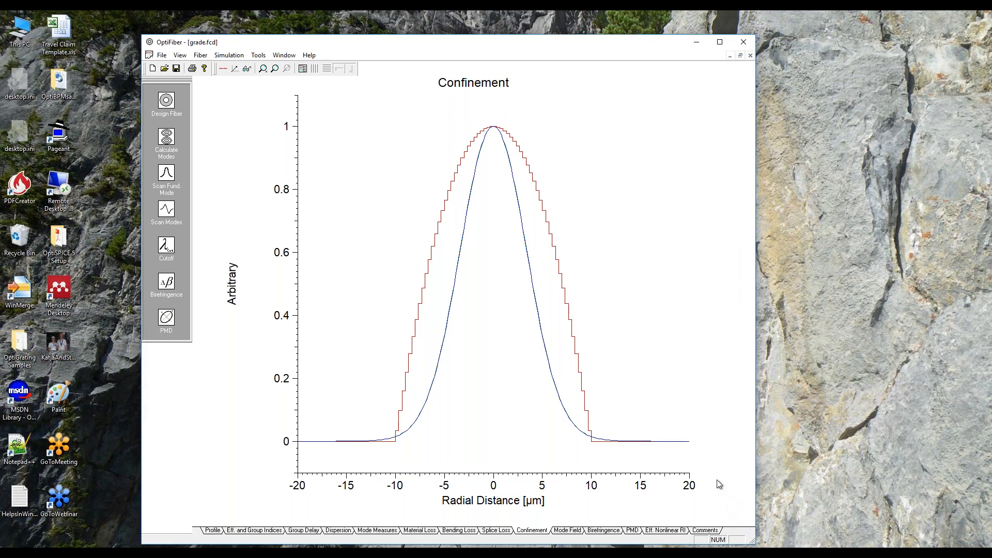
drag(531, 41, 548, 39)
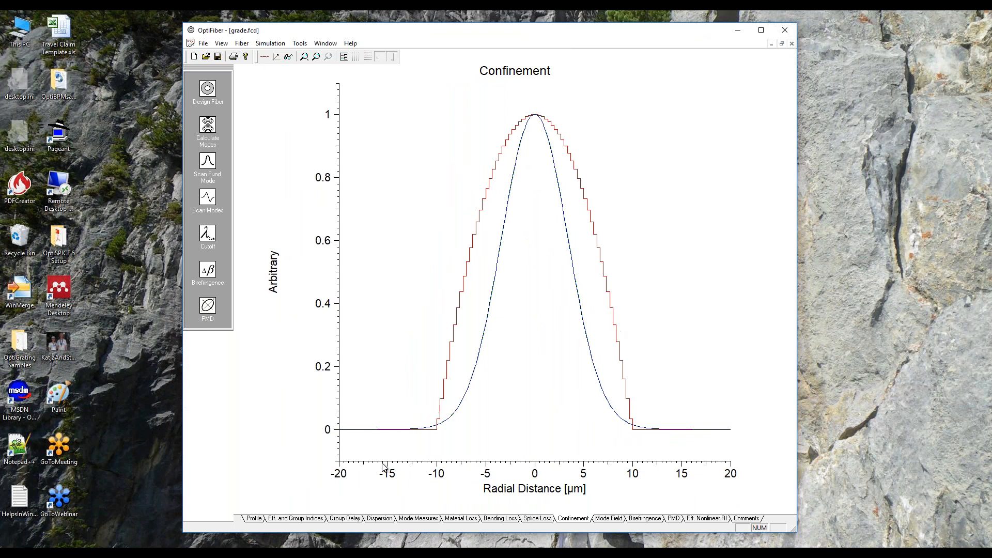
click(292, 519)
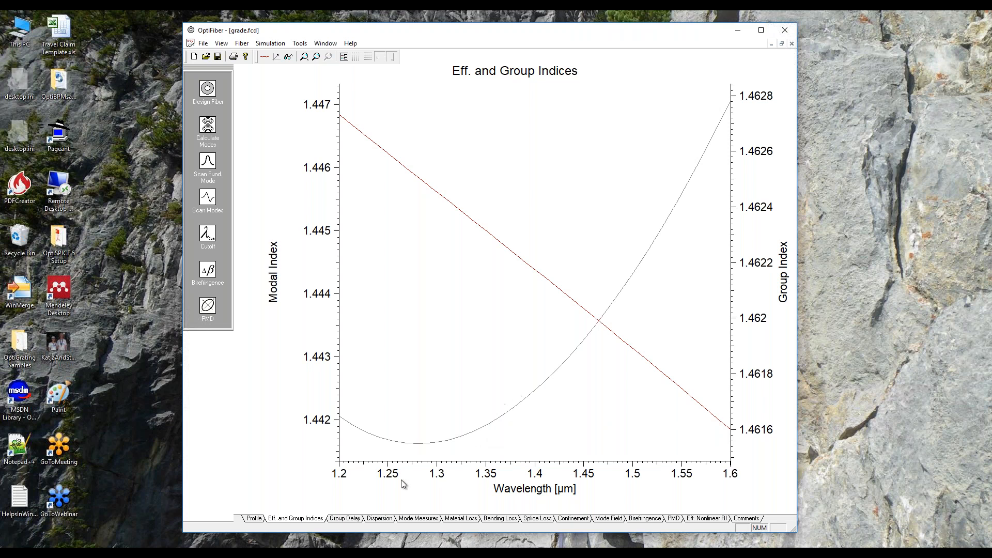
click(345, 519)
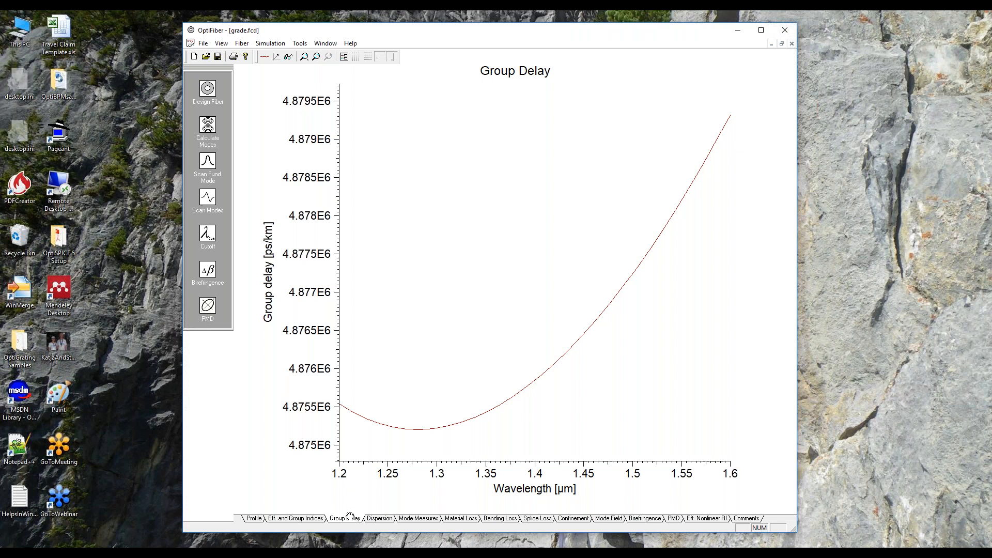
click(379, 519)
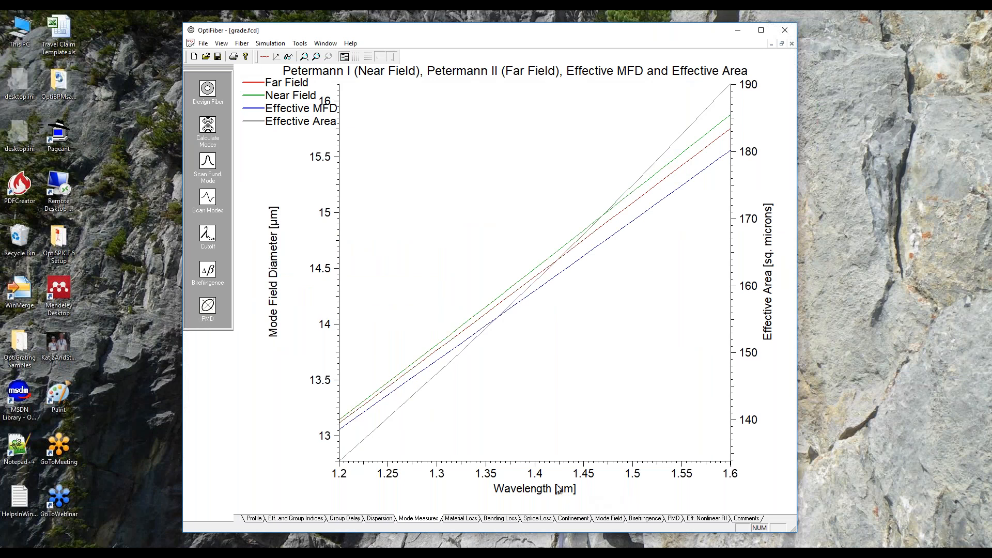
click(462, 519)
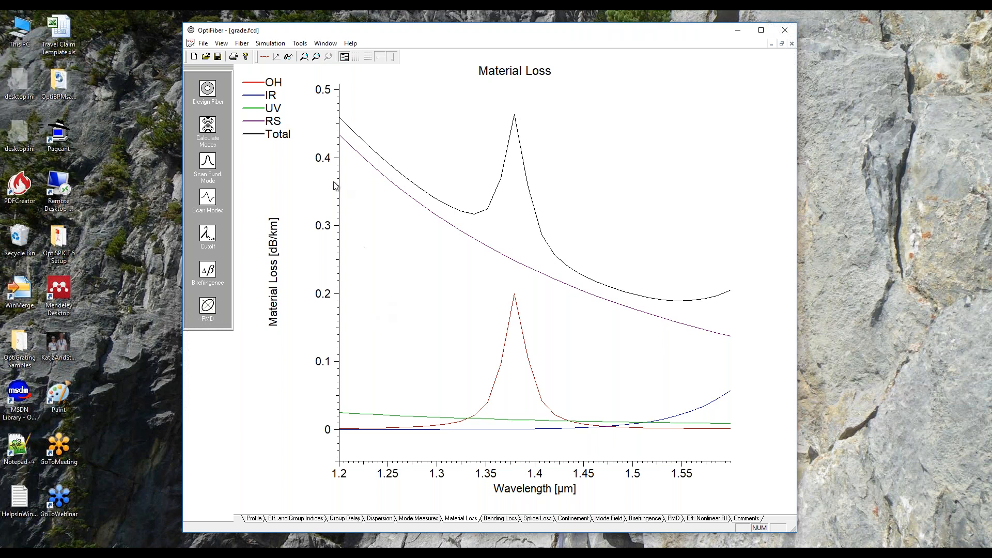
Examine the bending loss, splice loss, confinement, mode field and fiber profile plots.
click(500, 518)
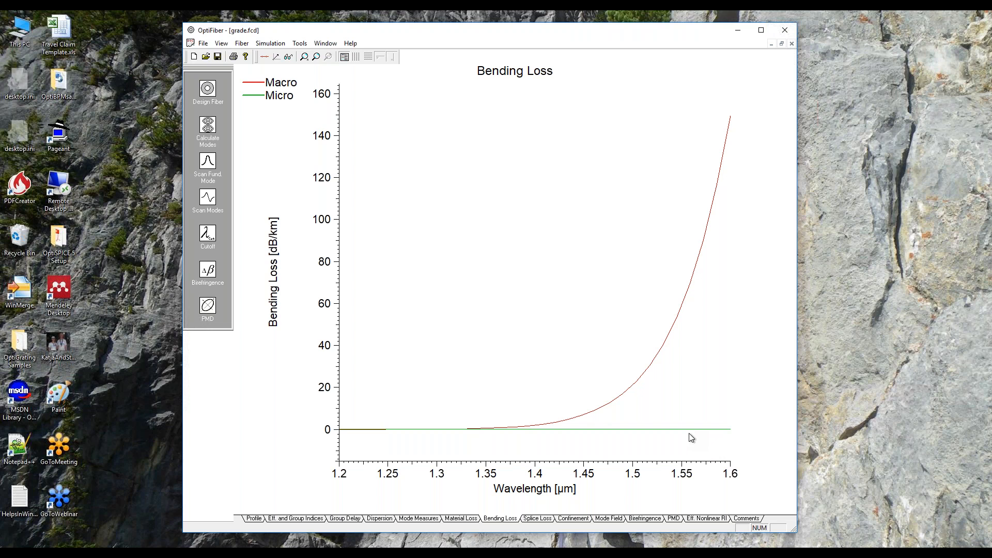
click(539, 518)
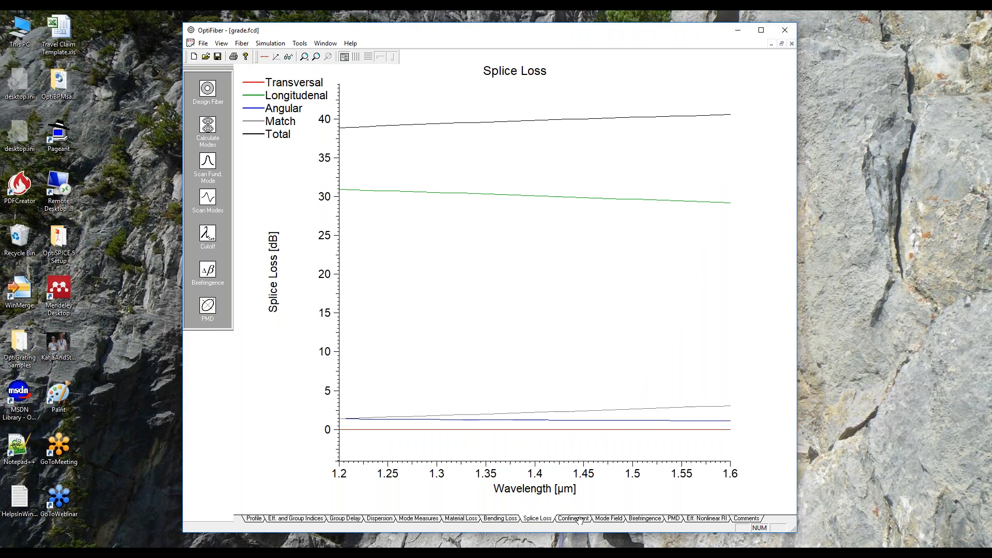
click(575, 517)
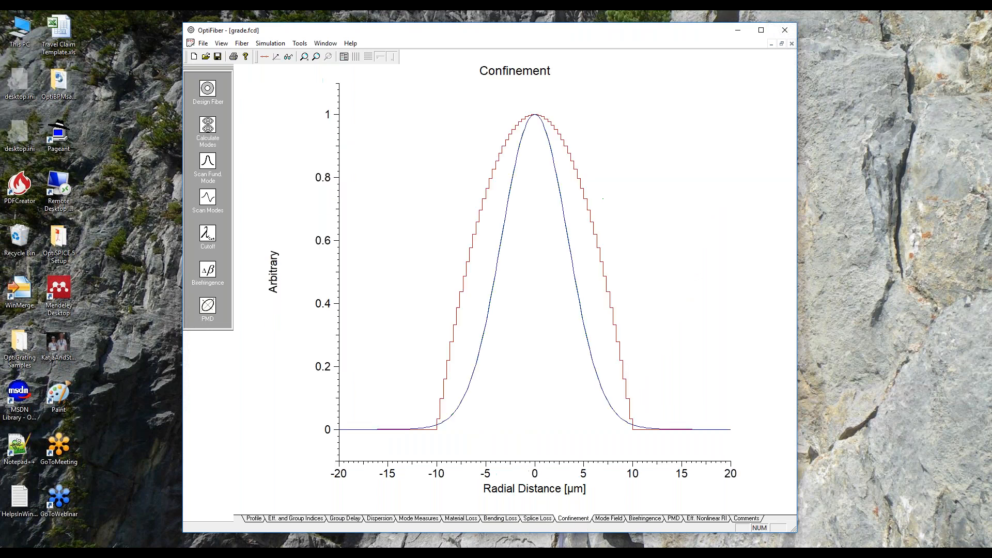
click(599, 519)
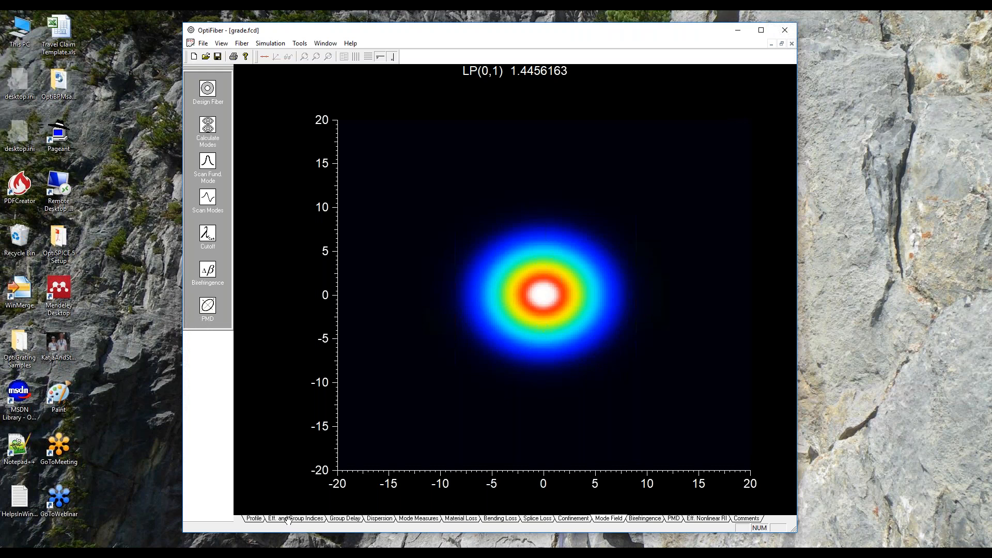
click(257, 518)
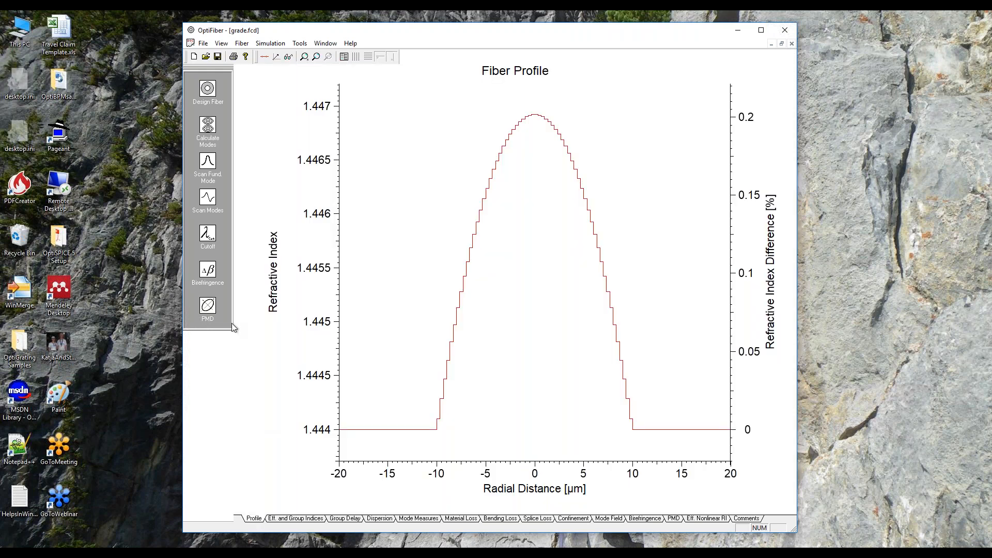
click(209, 164)
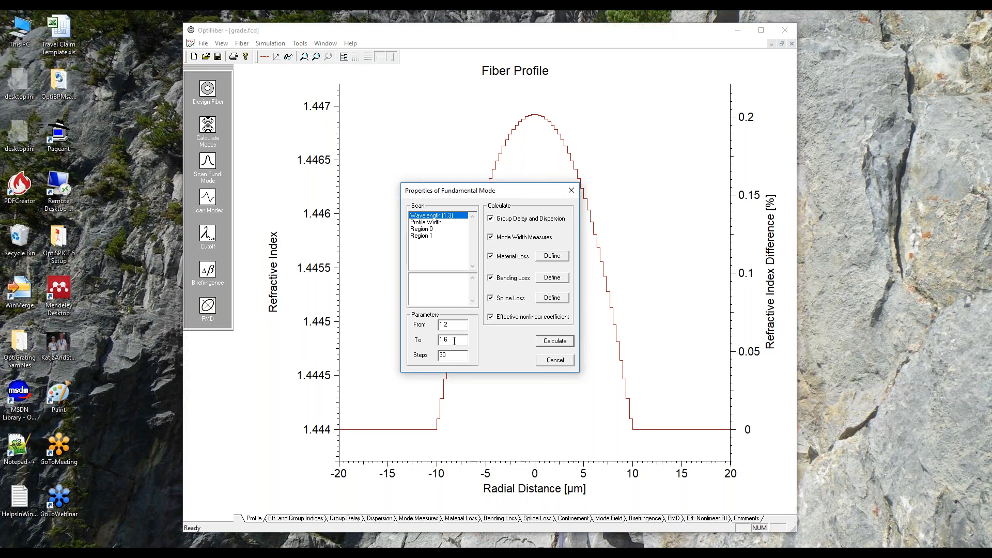
drag(510, 190, 500, 189)
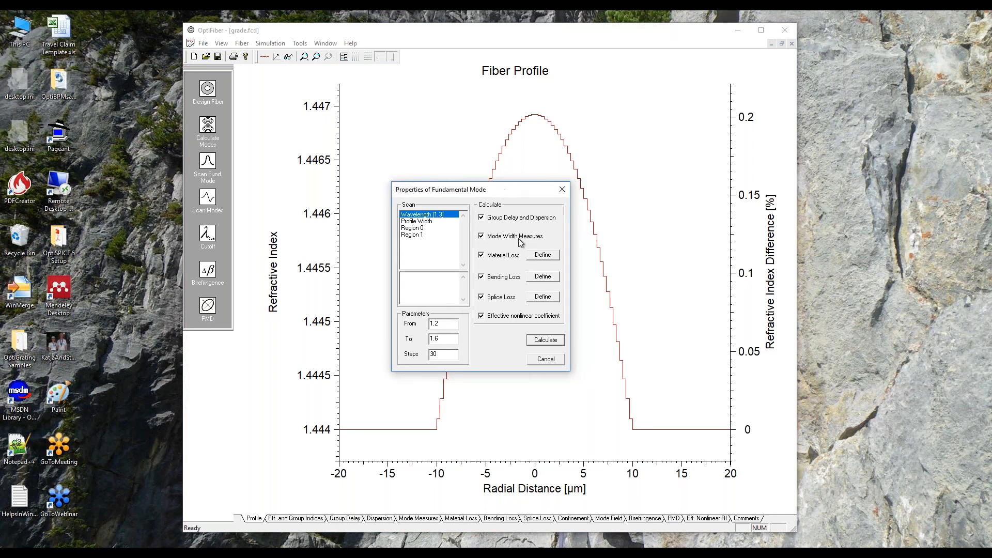
click(543, 360)
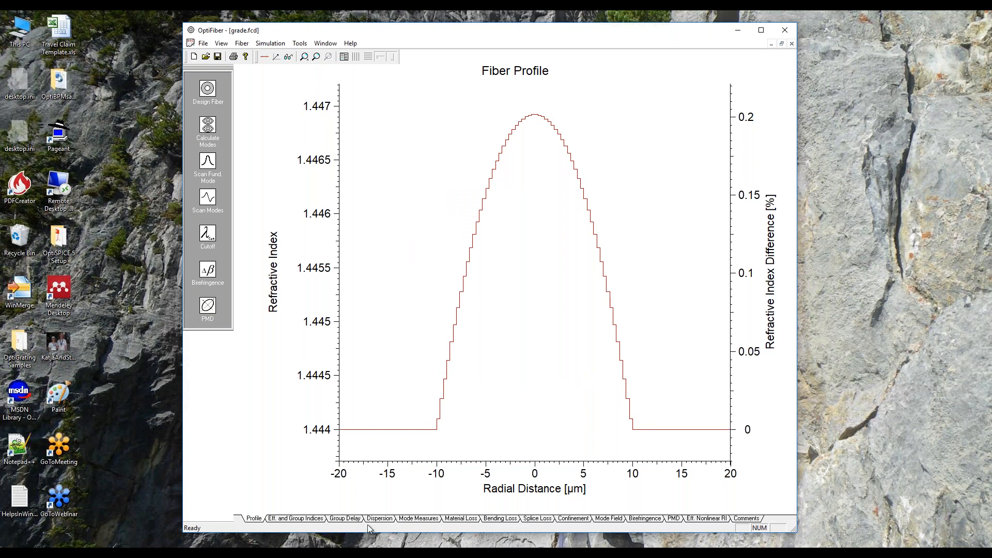
Display the material loss plot and examine the OH absorption parameters in the fundamental mode scan's material loss definition.
click(460, 519)
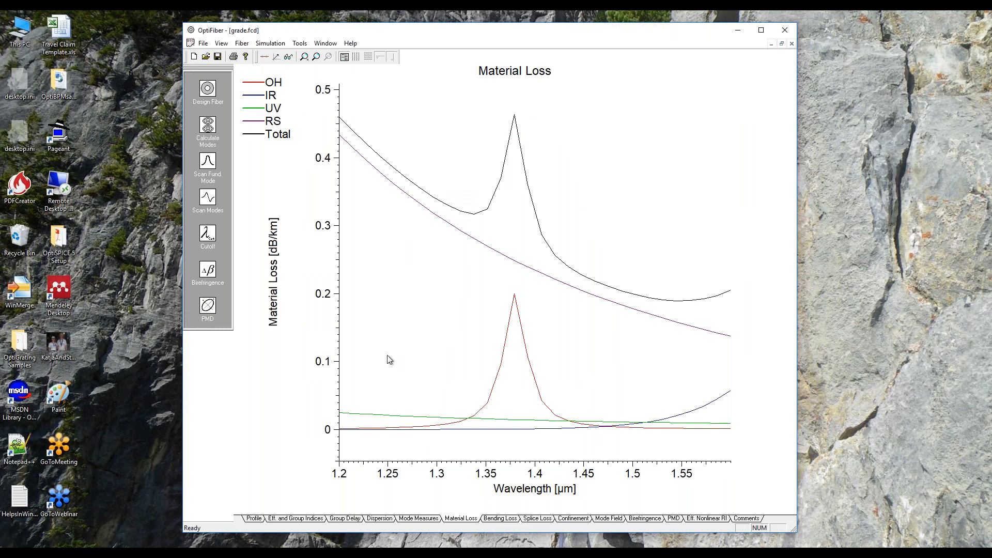
click(207, 177)
drag(482, 193, 727, 89)
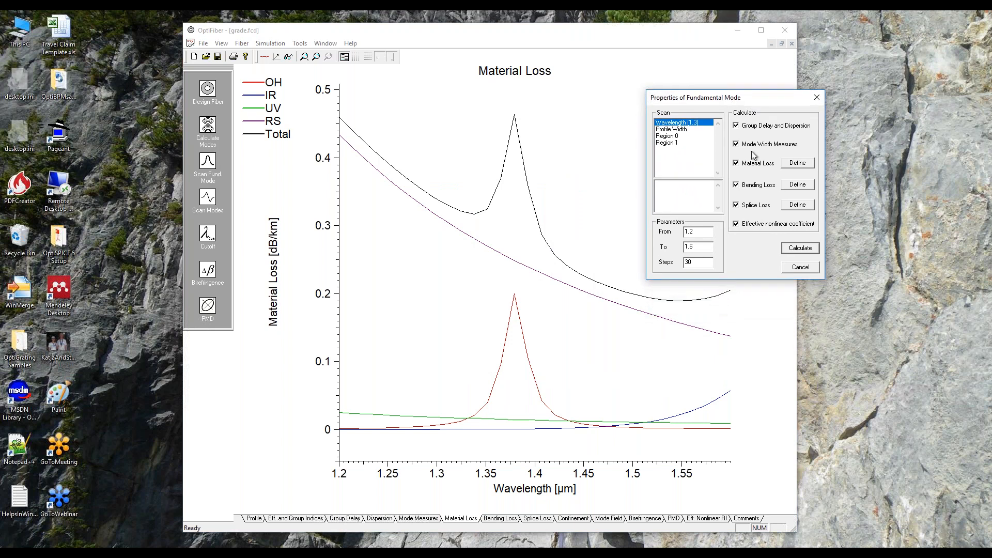
click(797, 164)
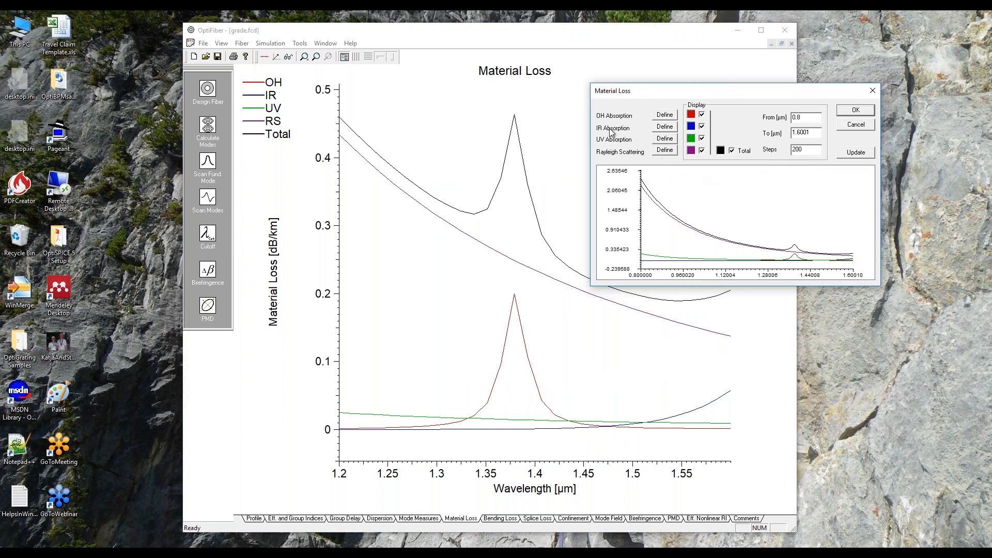
click(666, 118)
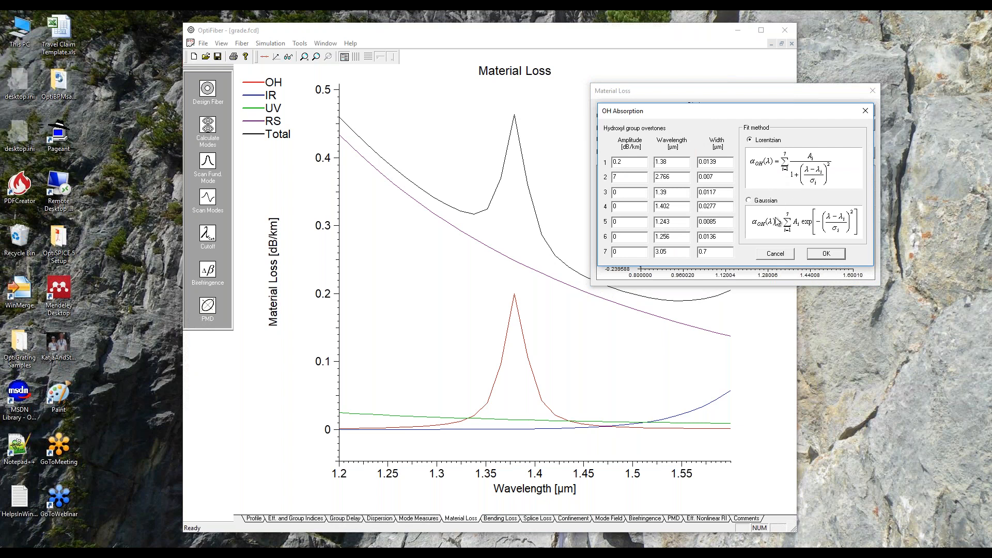
click(825, 255)
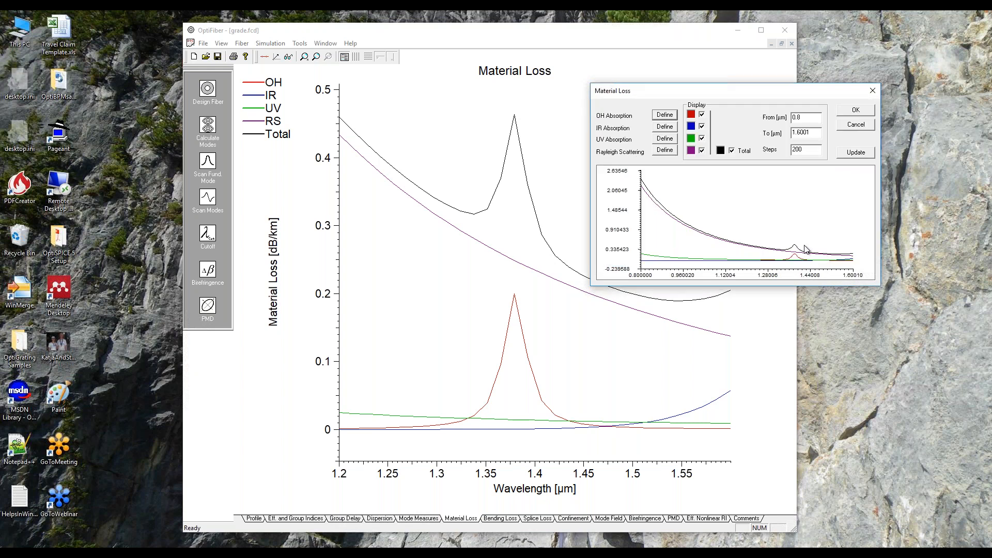
Examine the IR absorption and Rayleigh scattering parameters, then accept the material loss definition.
click(666, 127)
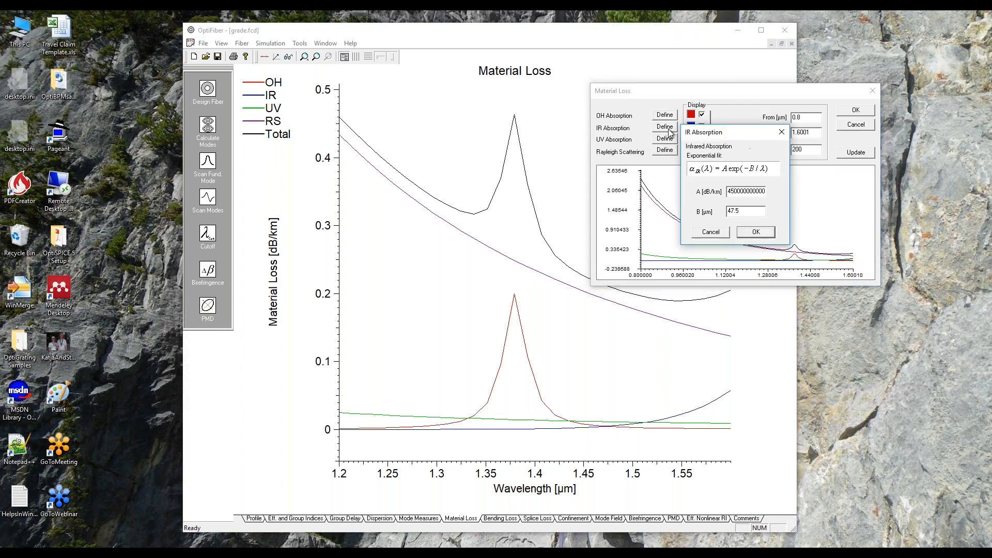
click(755, 232)
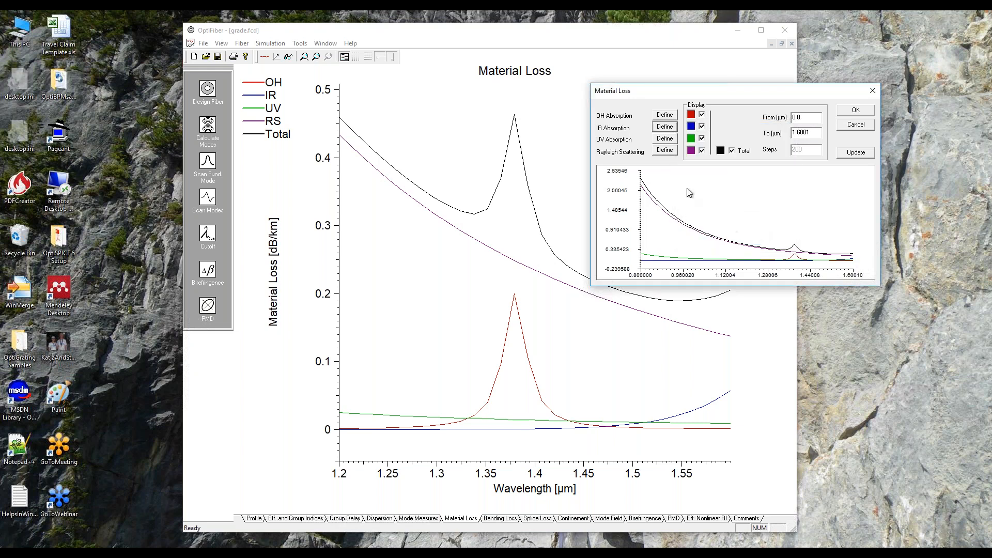
click(664, 152)
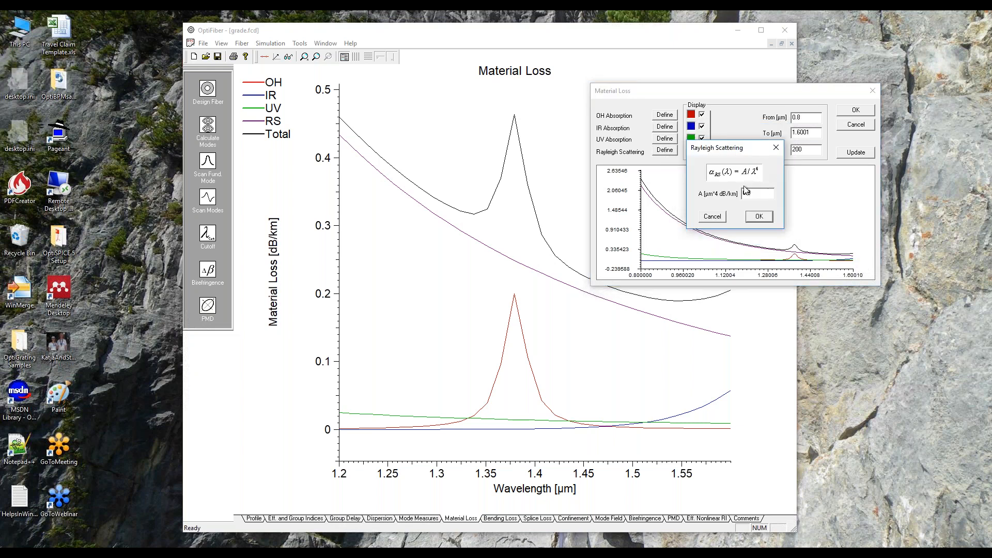
click(760, 217)
click(855, 110)
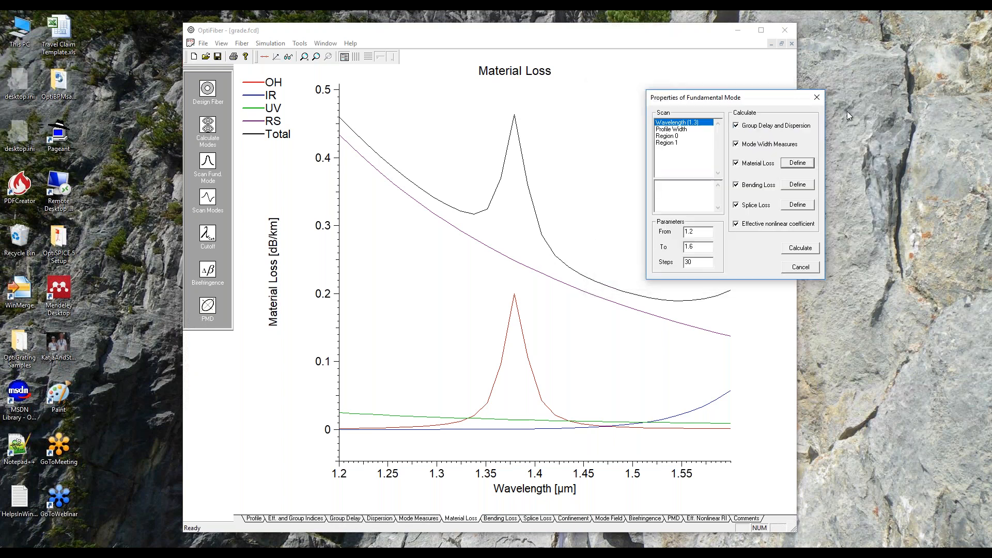
Examine the micro and macro bending loss settings, cancel out of them and display the bending loss plot.
click(798, 269)
click(795, 186)
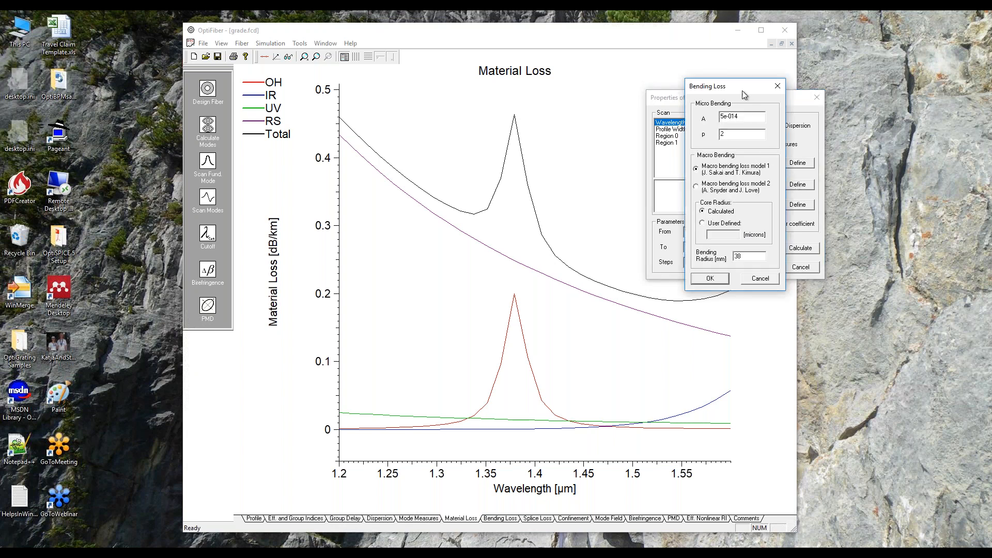
drag(740, 86, 854, 79)
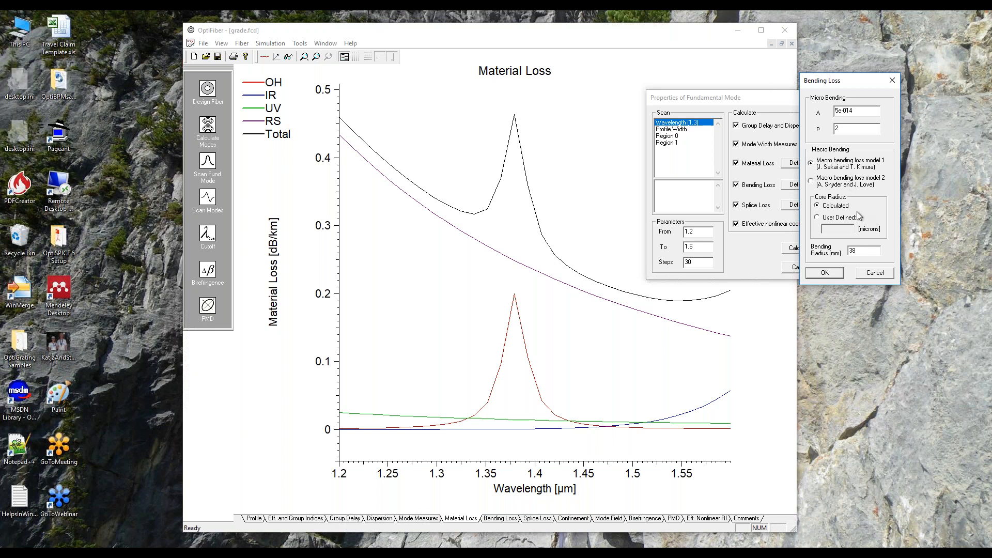
click(871, 273)
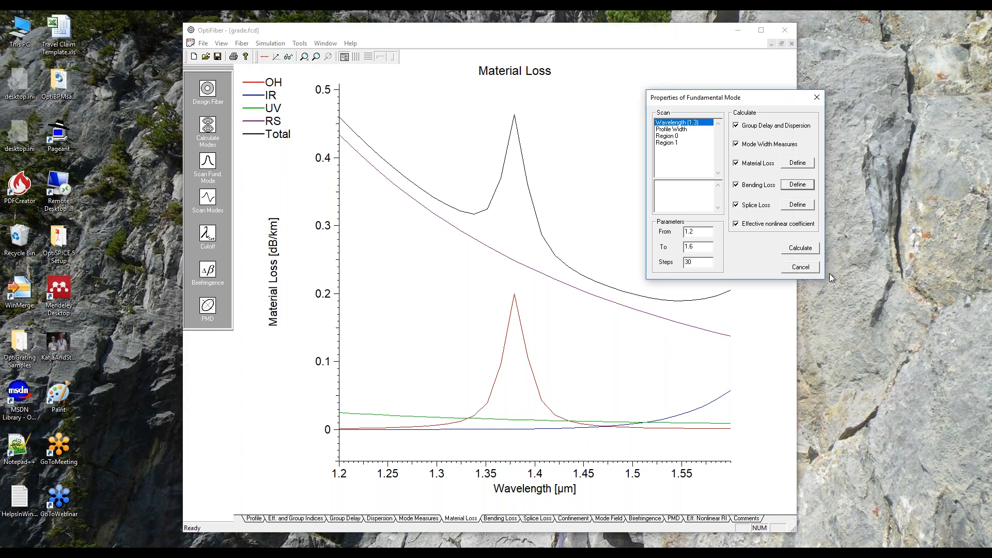
click(807, 267)
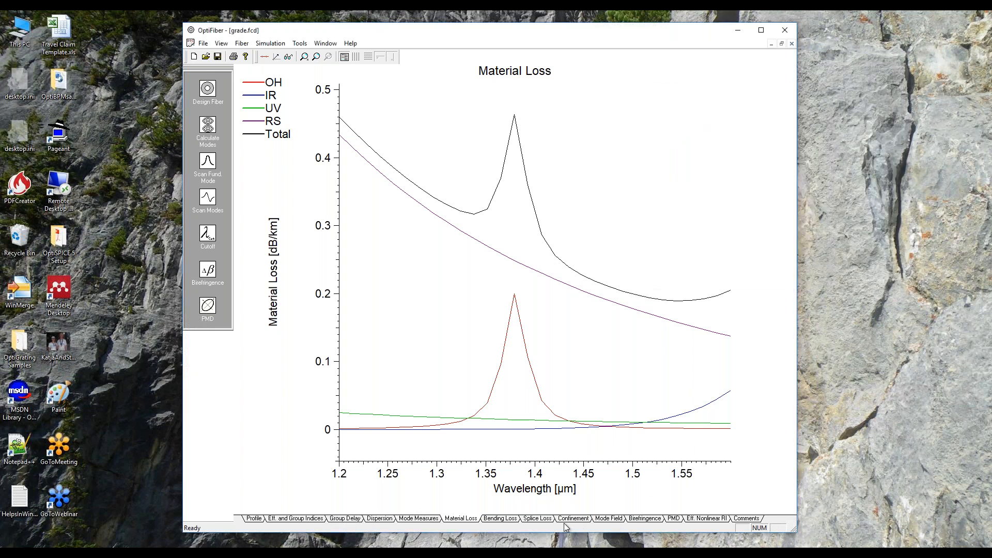
click(504, 518)
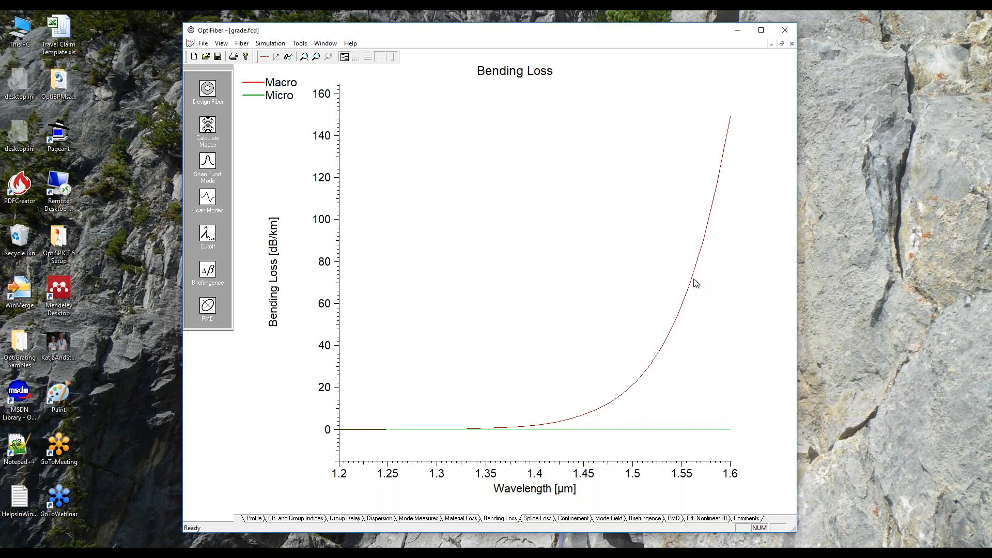
Examine the splice loss settings of the fundamental mode scan, discard any edits and display the splice loss plot.
click(213, 163)
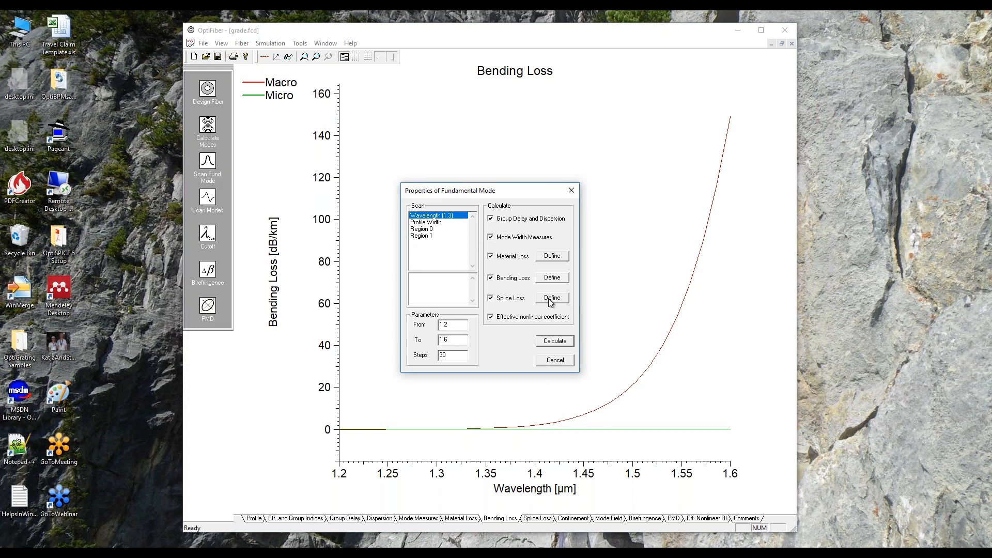
click(551, 299)
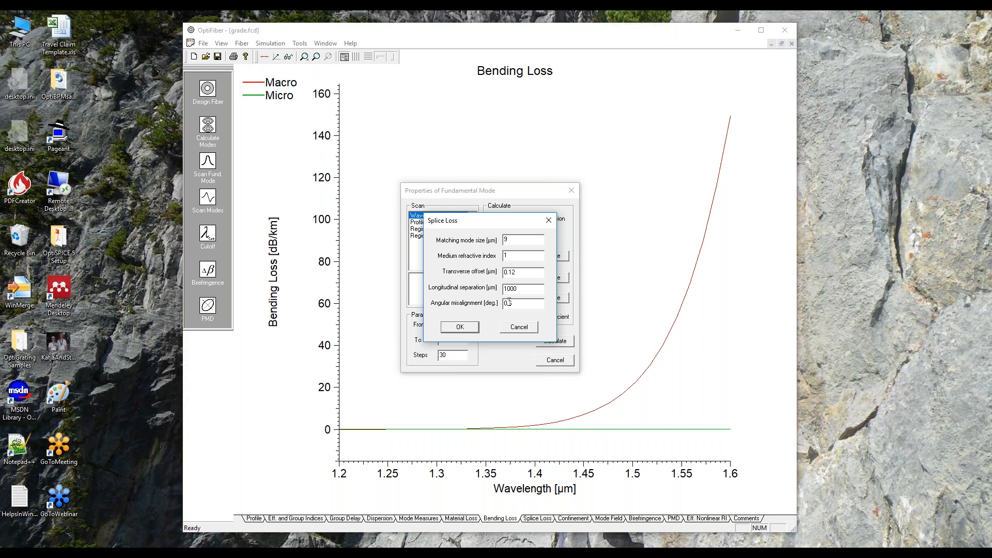
key(BackSpace)
text(6)
click(519, 330)
click(546, 361)
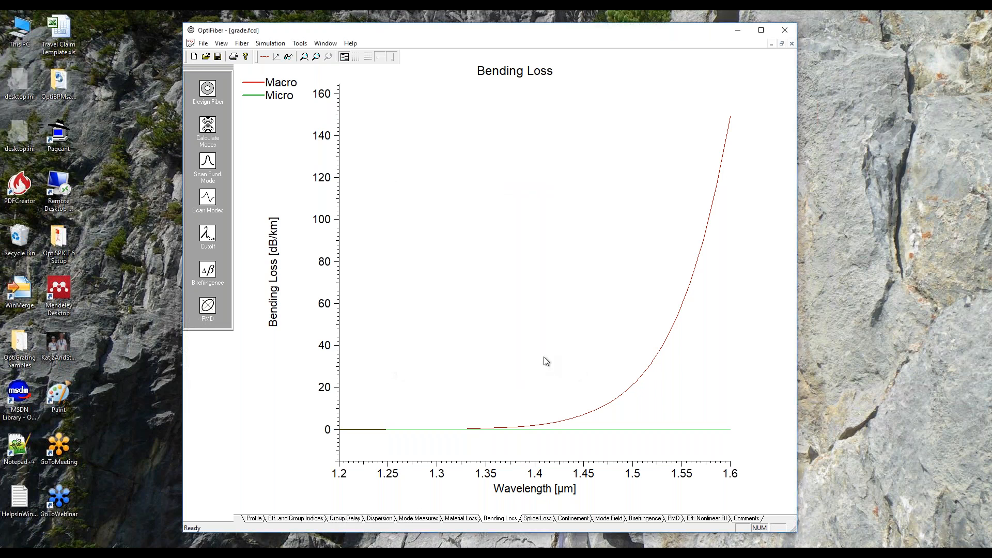
click(537, 518)
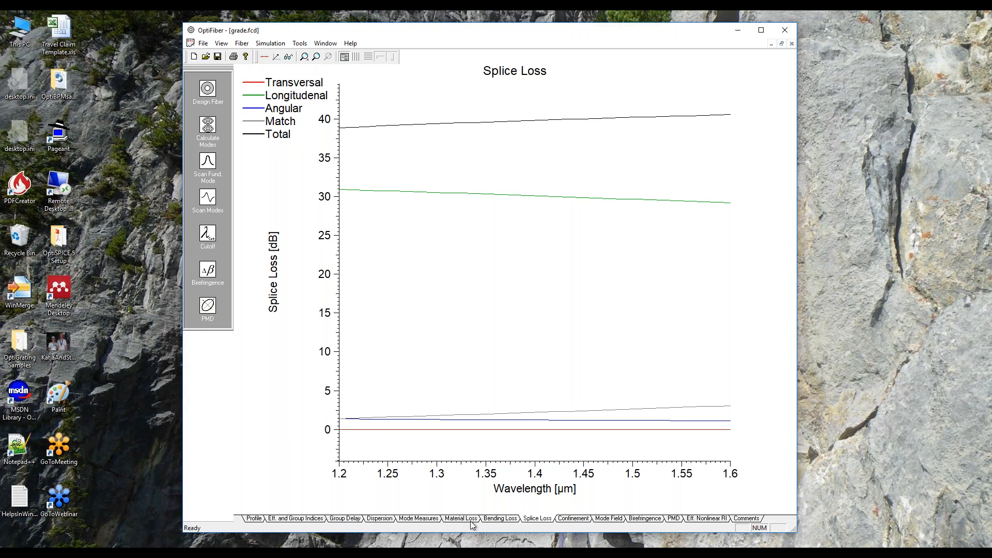
Display the dispersion plot and review the parabolic fiber profile definition behind it.
click(379, 517)
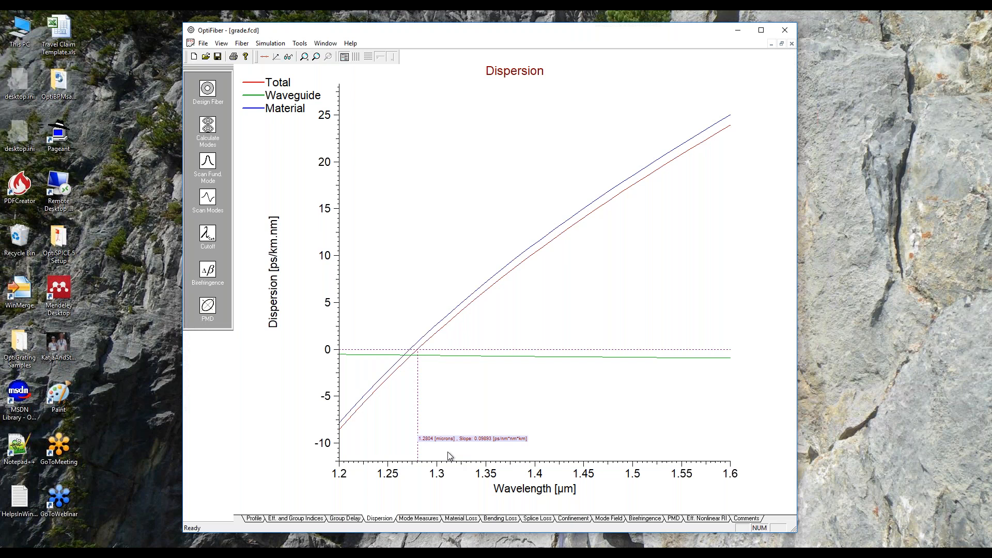
click(206, 91)
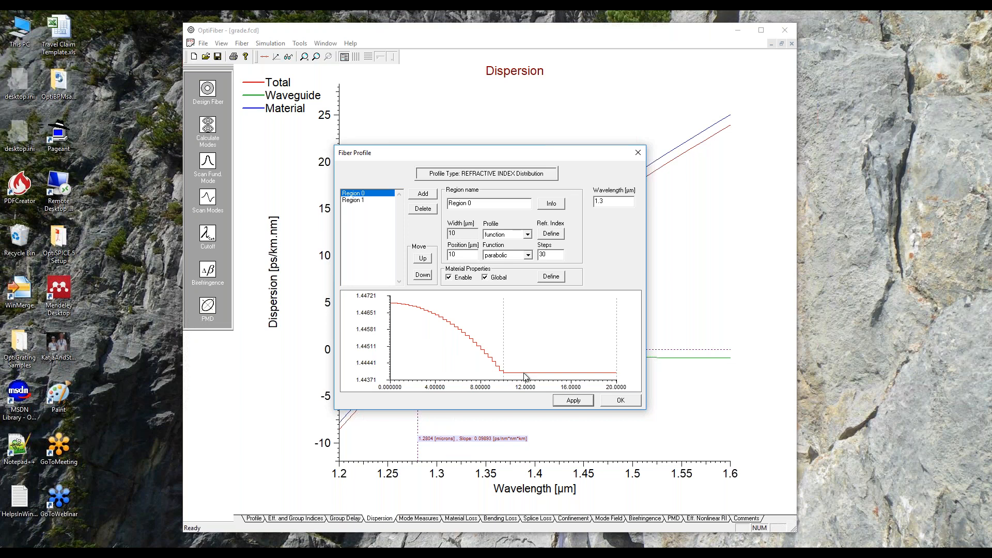
click(621, 404)
click(621, 401)
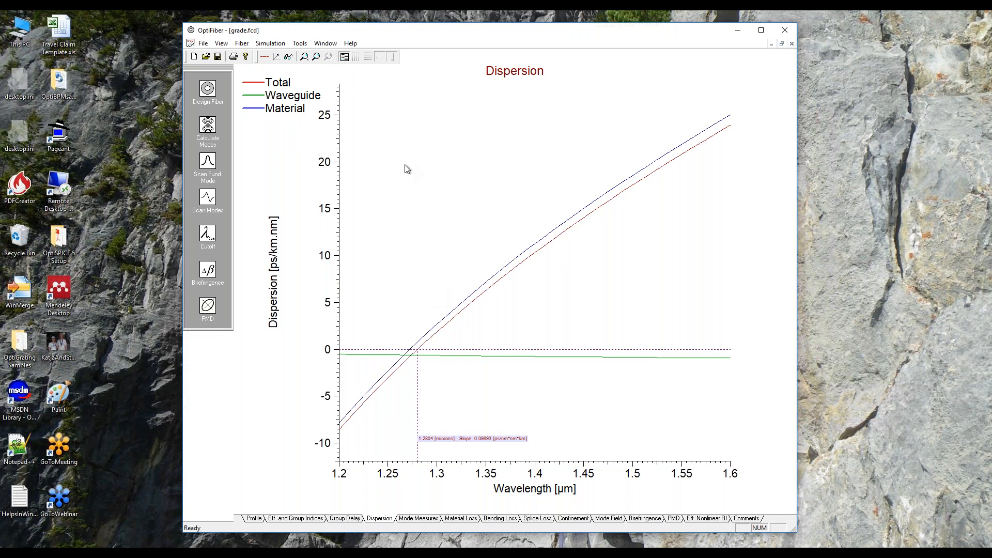
Review the table of calculated results and its text-file export option, then close it without saving.
click(300, 44)
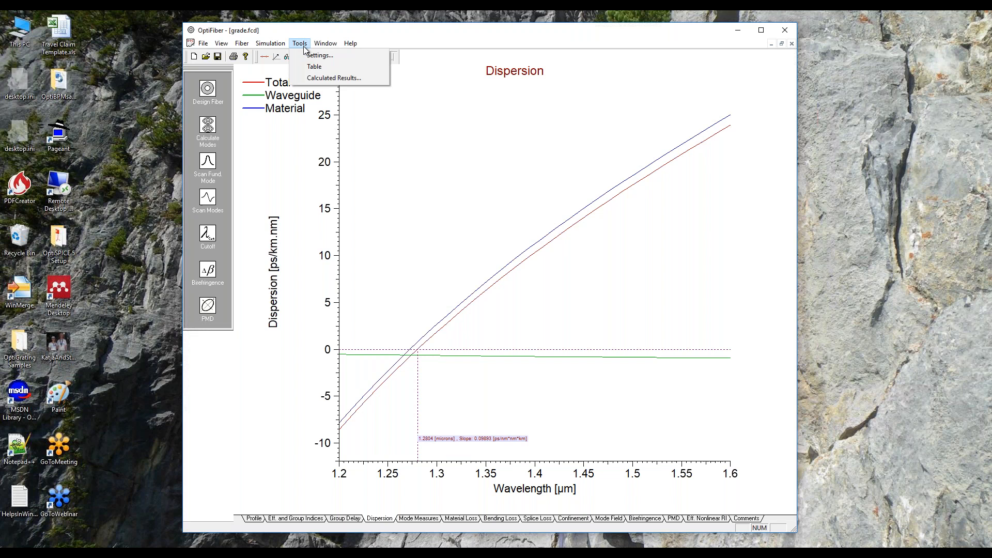
click(318, 79)
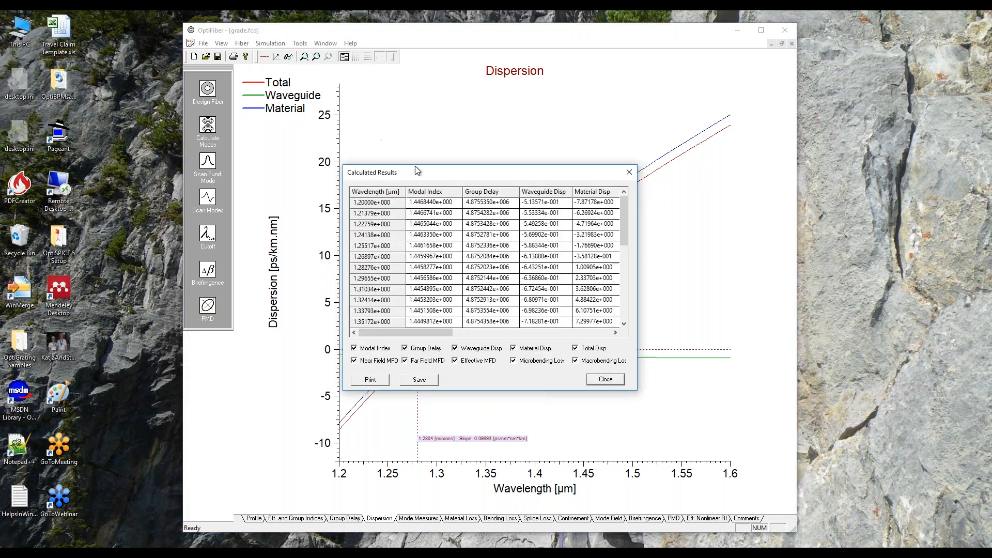
drag(406, 167, 300, 134)
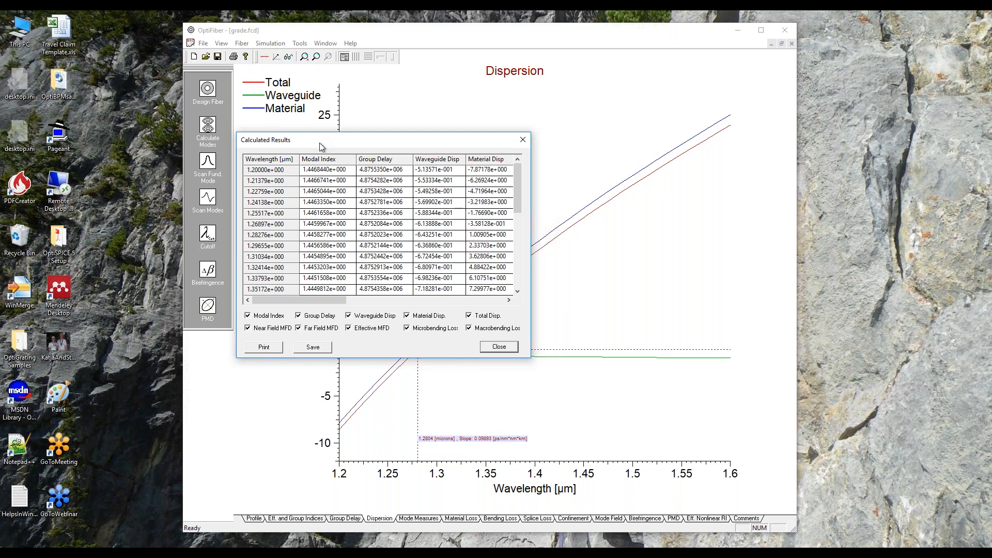
drag(320, 301, 266, 292)
click(313, 347)
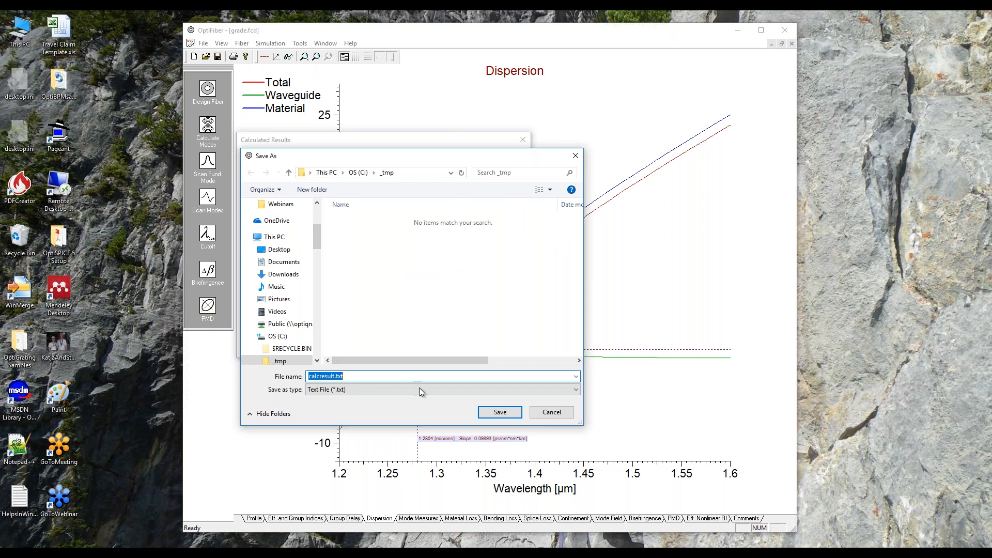
click(541, 413)
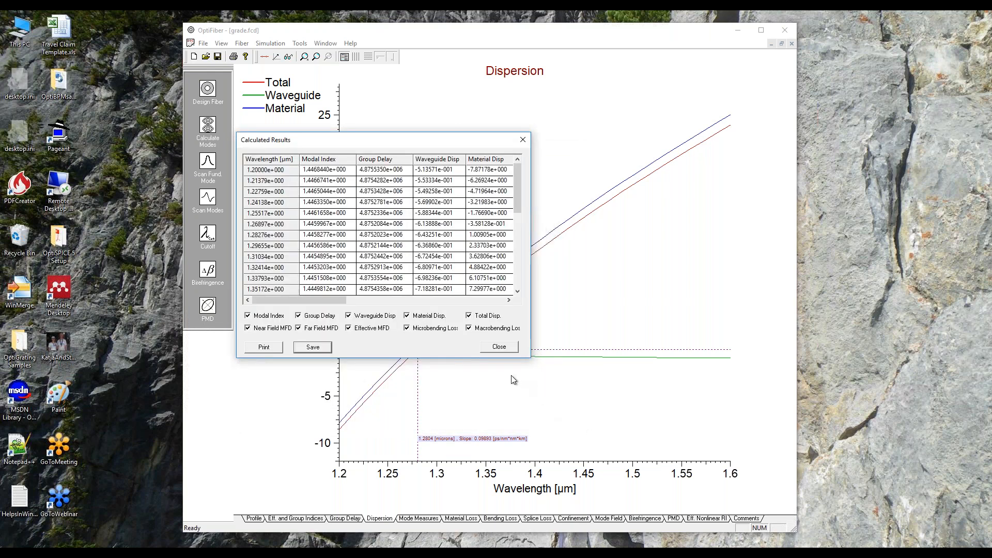
click(497, 348)
click(496, 349)
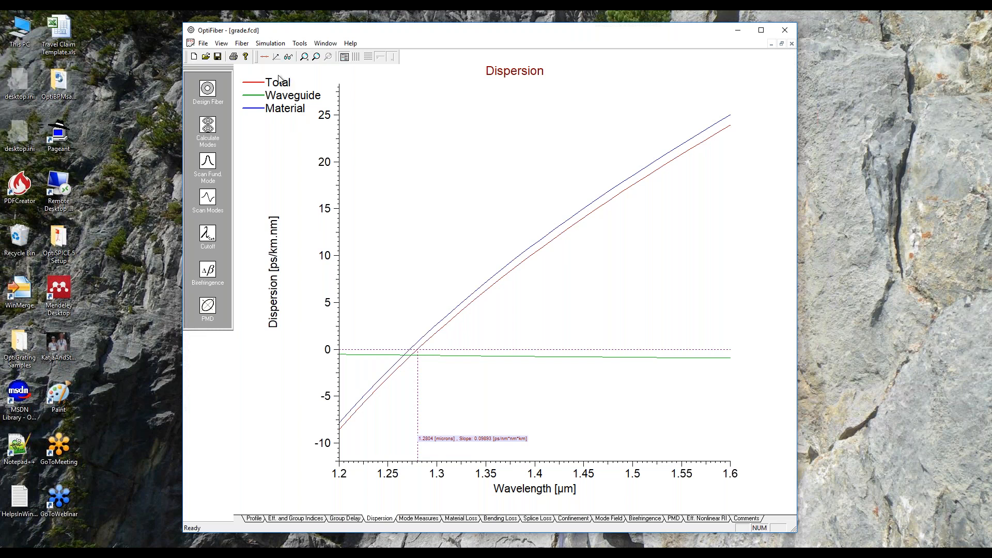
Save the current graded-index design and open the fiber file disp.fcd.
click(218, 57)
click(206, 57)
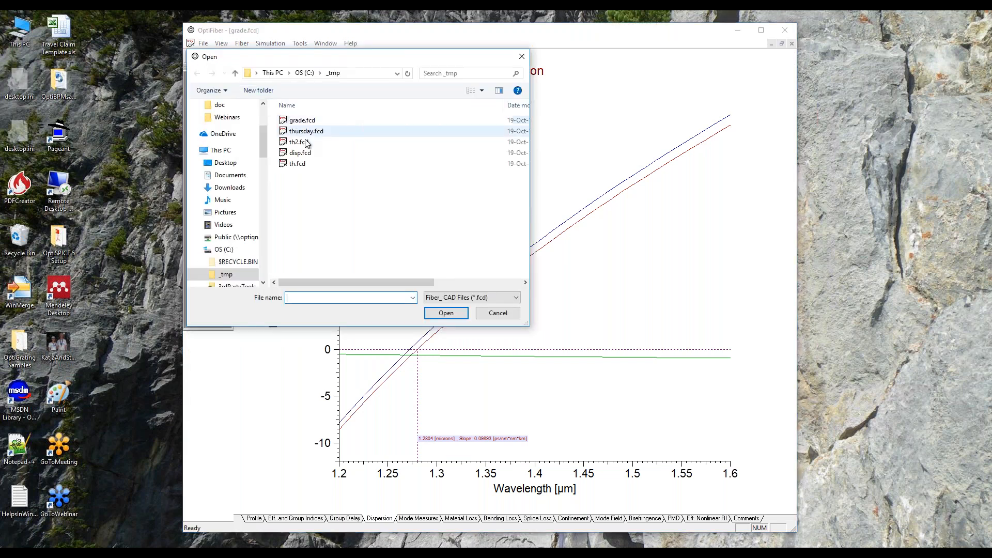
click(312, 155)
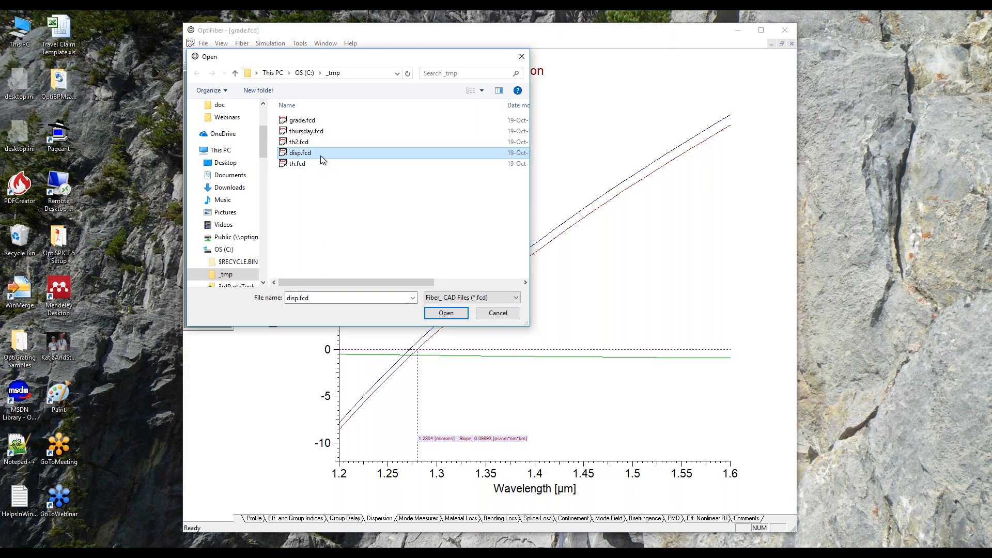
click(444, 313)
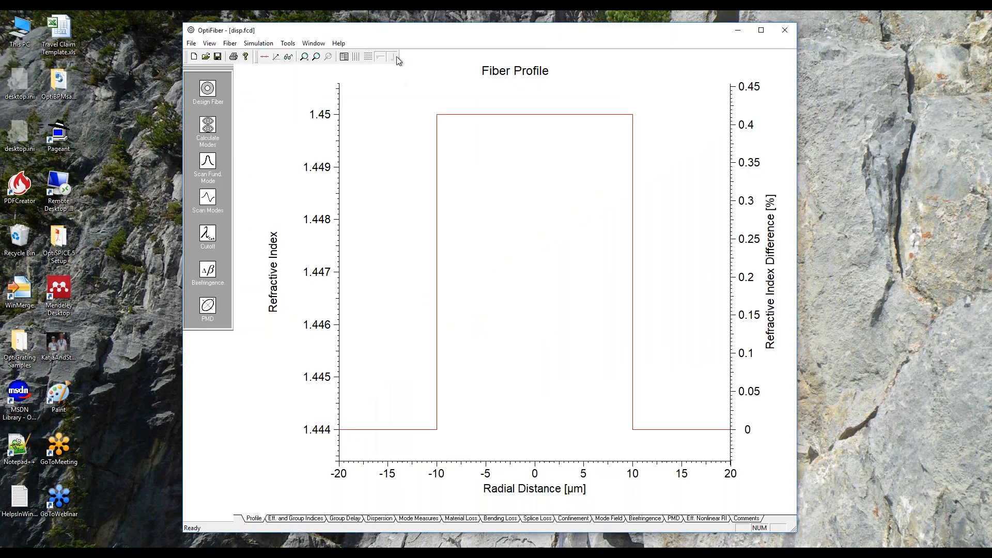
Move the program window aside and open the material properties of Region 0 beside the fiber profile.
drag(389, 31, 292, 24)
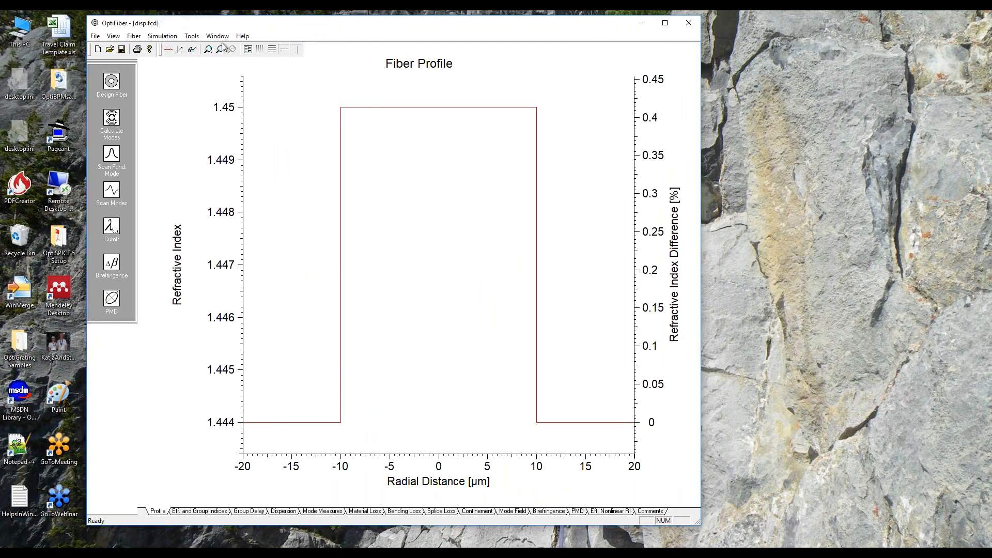
drag(232, 25, 172, 30)
click(55, 87)
drag(316, 155, 228, 137)
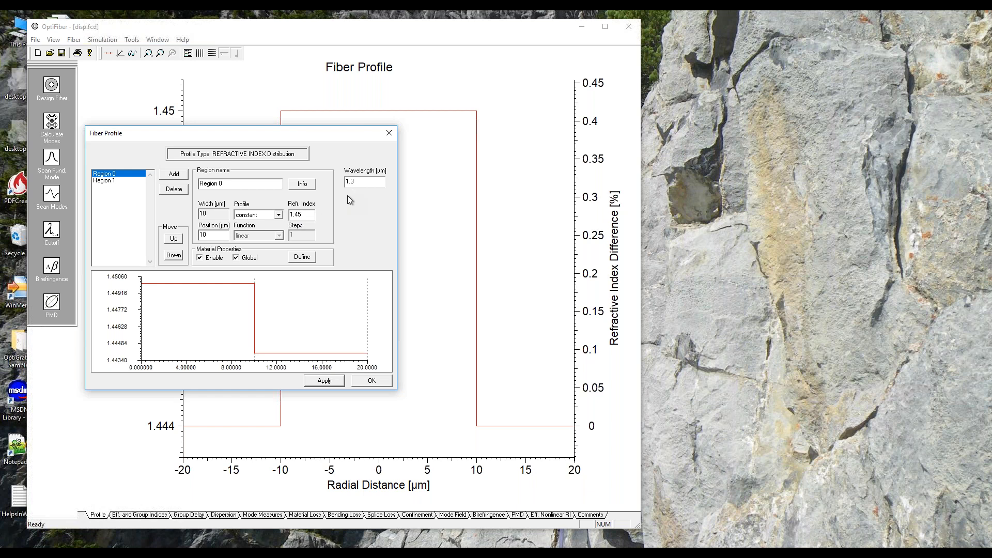
click(303, 257)
drag(340, 158, 605, 134)
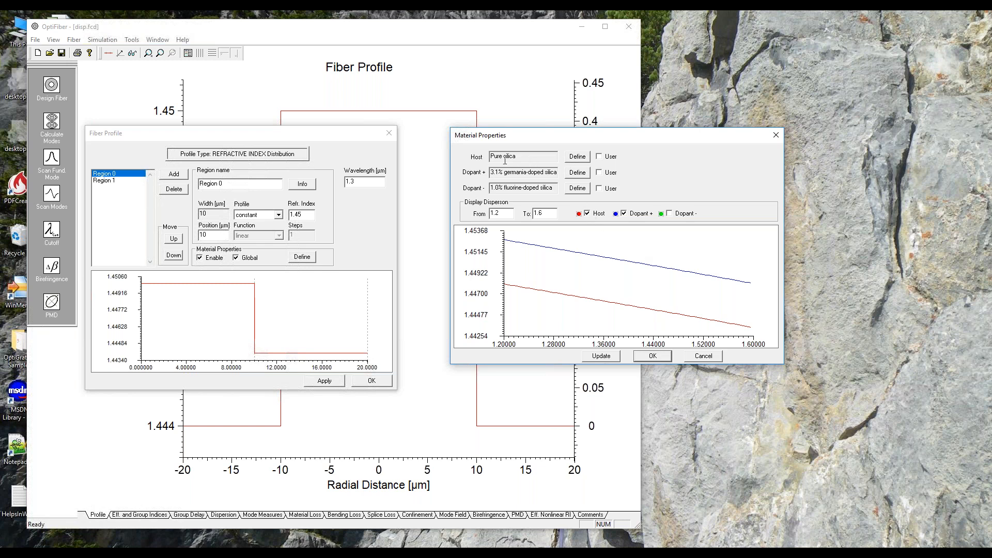
Open the Sellmeier parameters of the pure silica host and place them beside the material dispersion graph.
click(573, 159)
drag(585, 129, 778, 106)
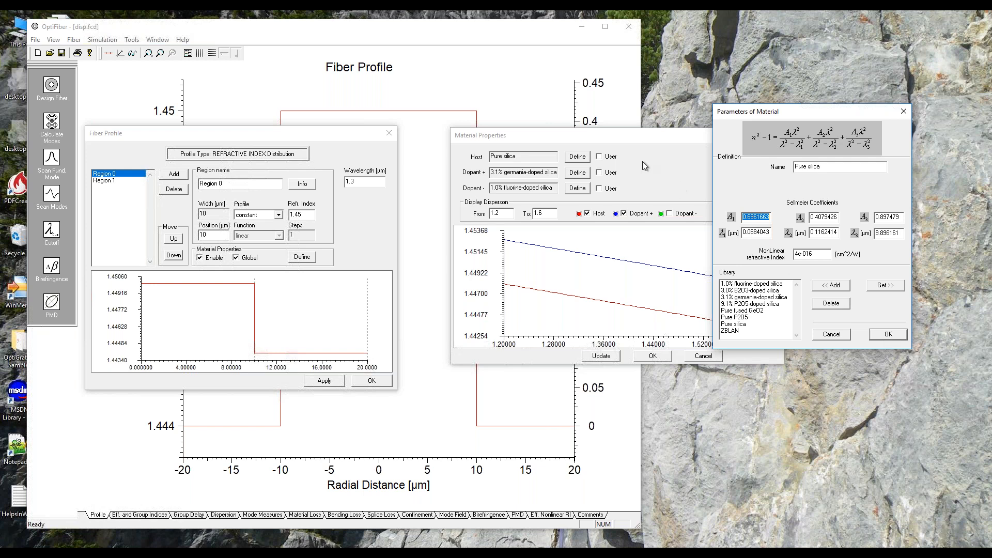
drag(813, 114, 886, 125)
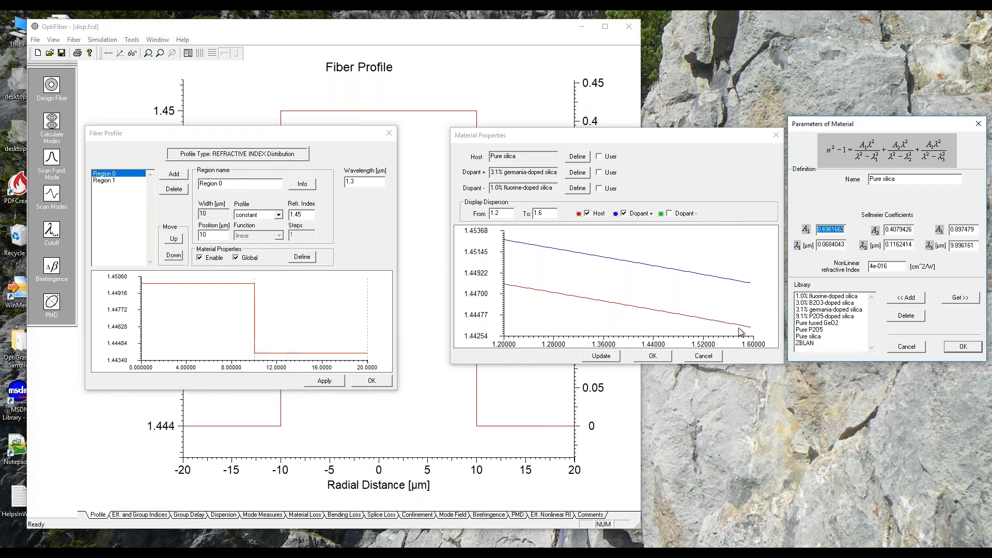
Close the pure silica parameters and redraw the material dispersion graph for the range 1.3 to 1.31.
click(967, 350)
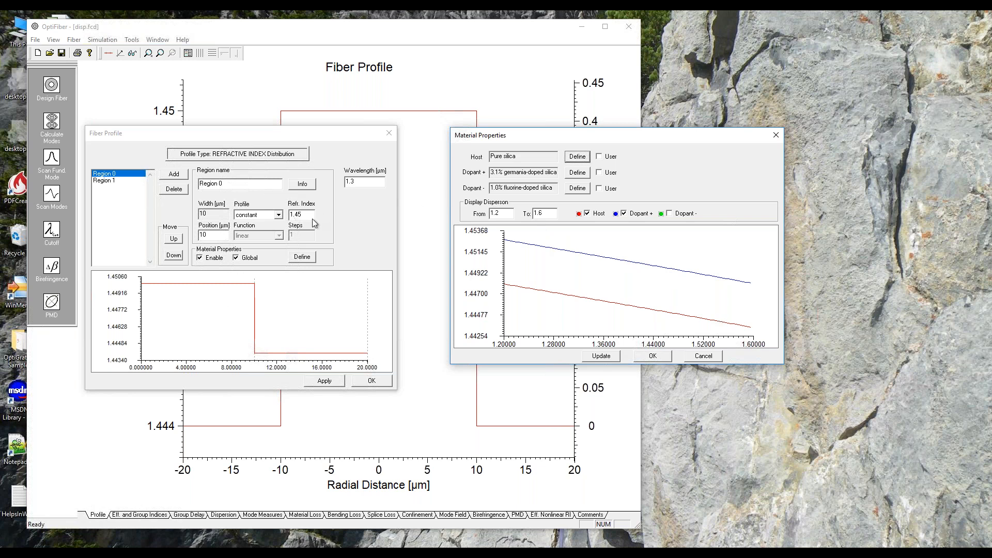
click(496, 214)
key(BackSpace)
text(3)
click(539, 213)
key(BackSpace)
text(31)
click(594, 358)
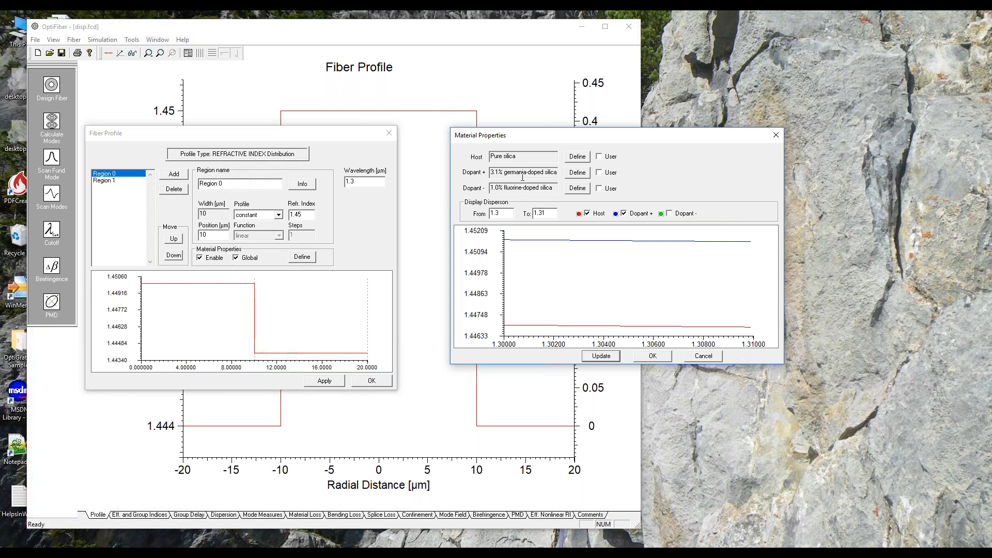
Open the Sellmeier parameters of the 3.1% germania-doped silica dopant, examine them beside the dispersion graph, and close them without changes.
click(577, 172)
drag(600, 131, 808, 109)
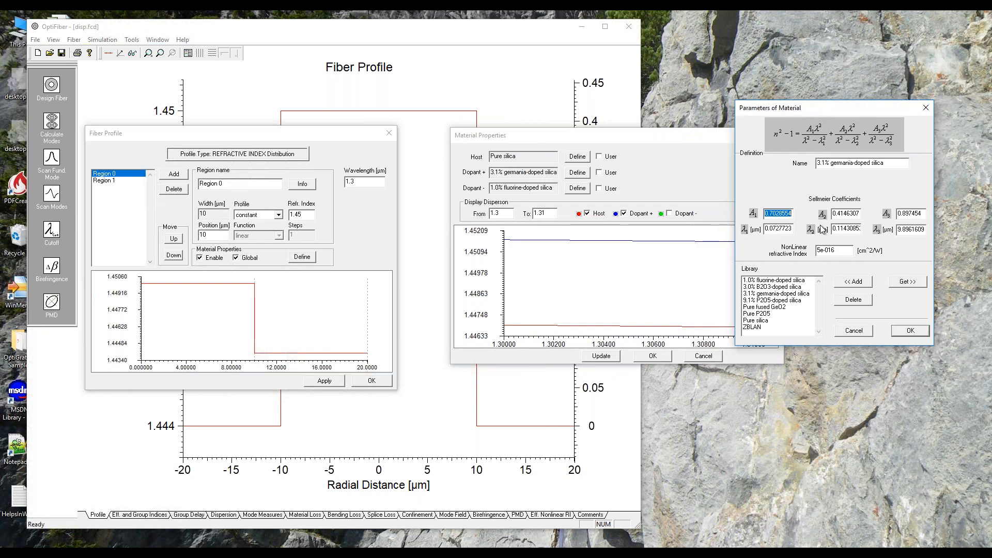
click(854, 335)
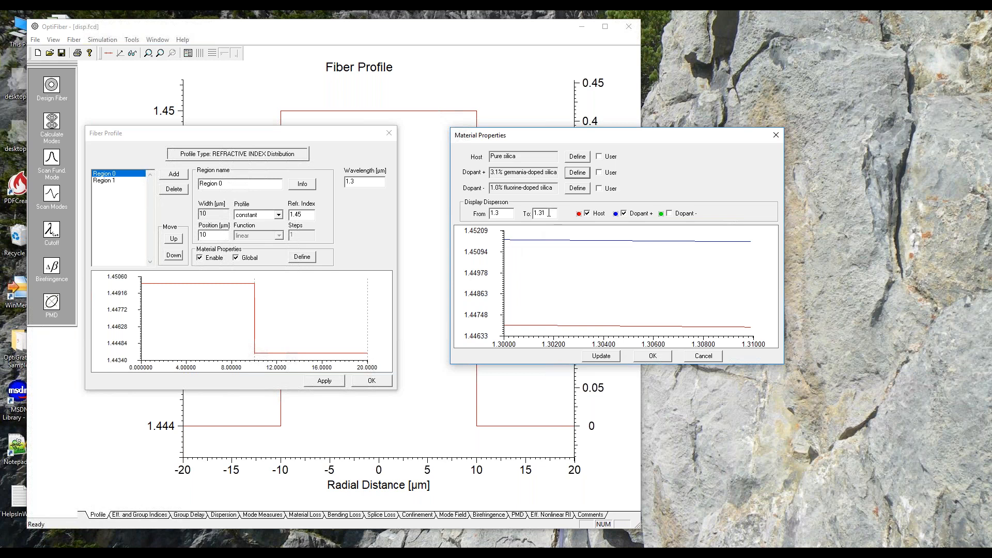
Extend the upper limit of the displayed material dispersion range to 1.6 and redraw the graph.
drag(548, 213, 533, 214)
text(1)
click(599, 358)
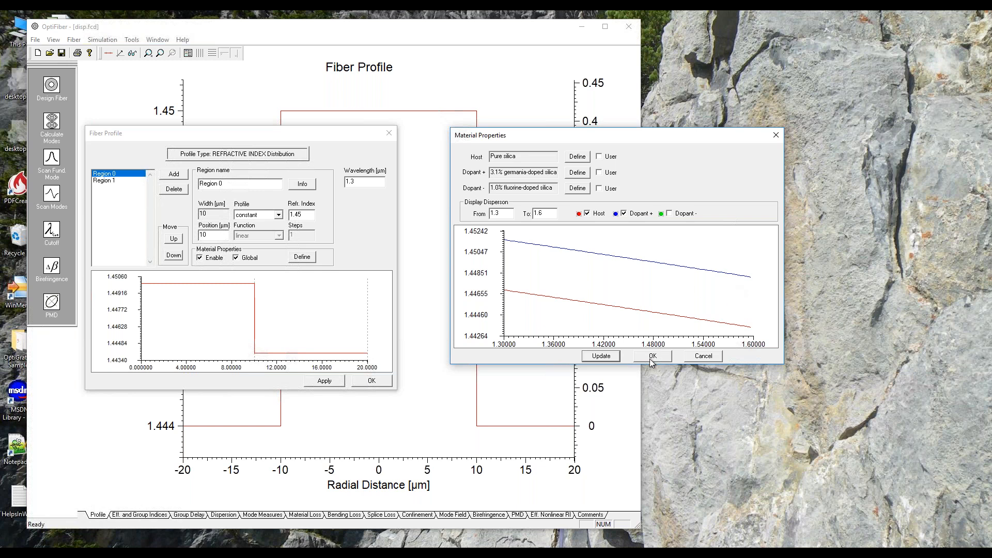
Cancel the material properties, close the fiber profile definition, and display the dispersion graph of the fiber.
click(706, 358)
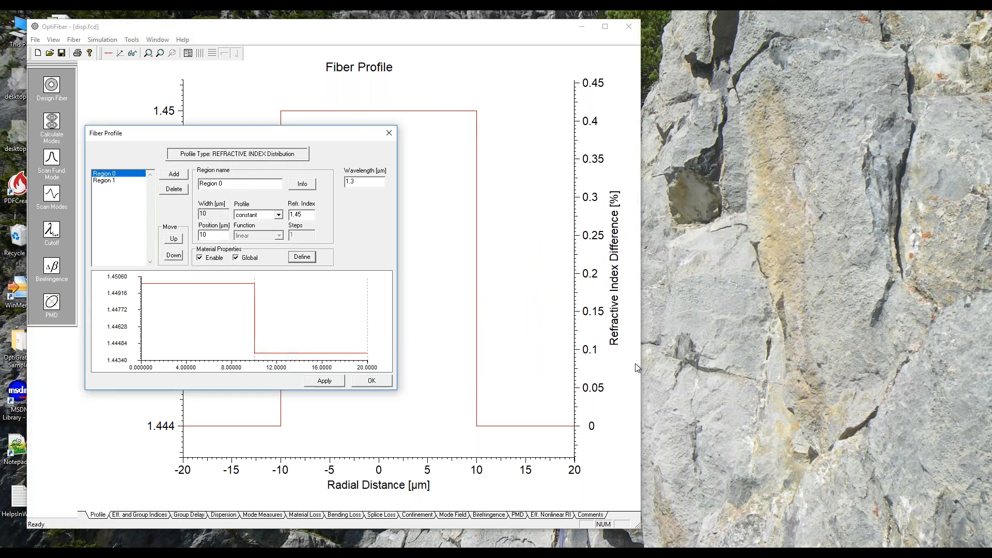
click(369, 385)
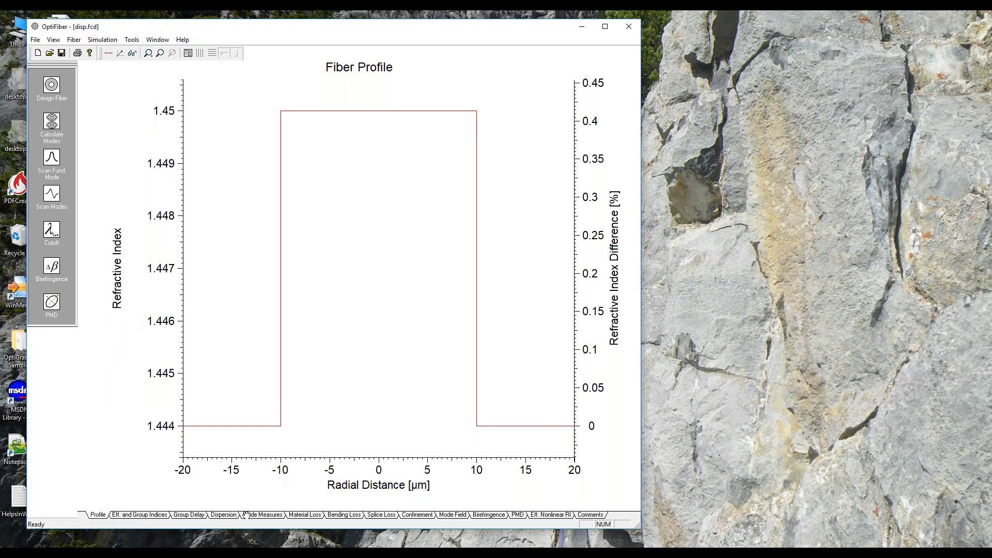
click(227, 514)
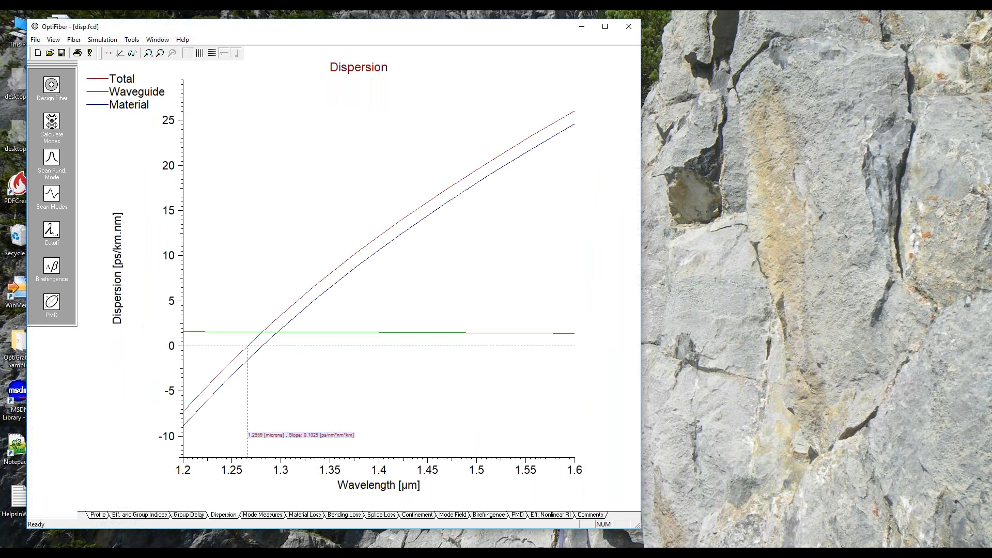